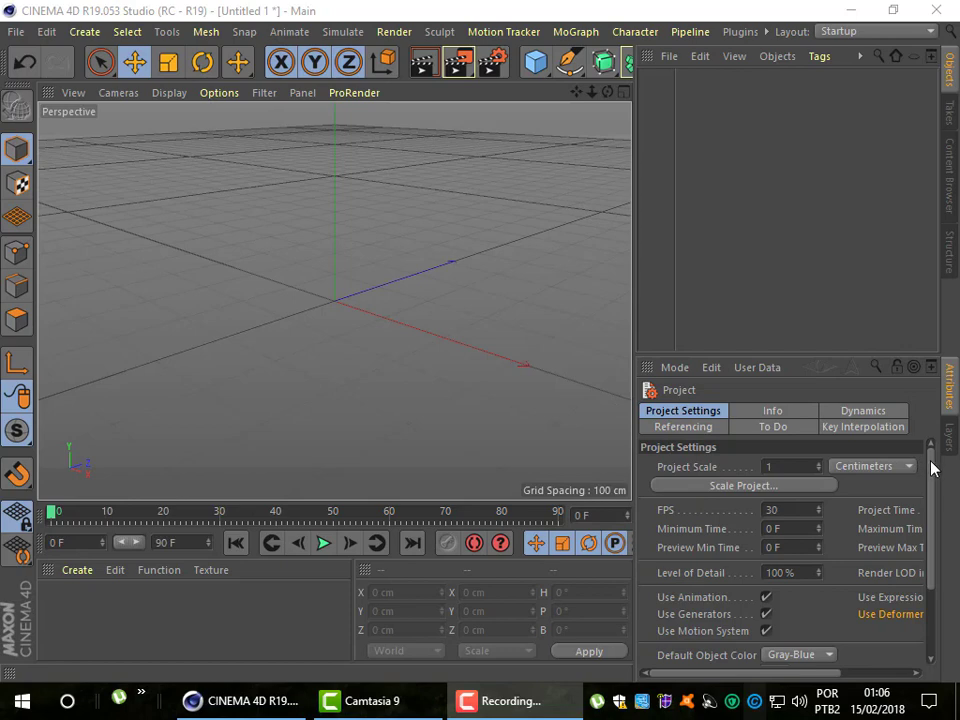
- Scrub the animation from frame 1 to frame 78 and back toward the start
drag(932, 459, 931, 467)
scroll(931, 467, up, 1)
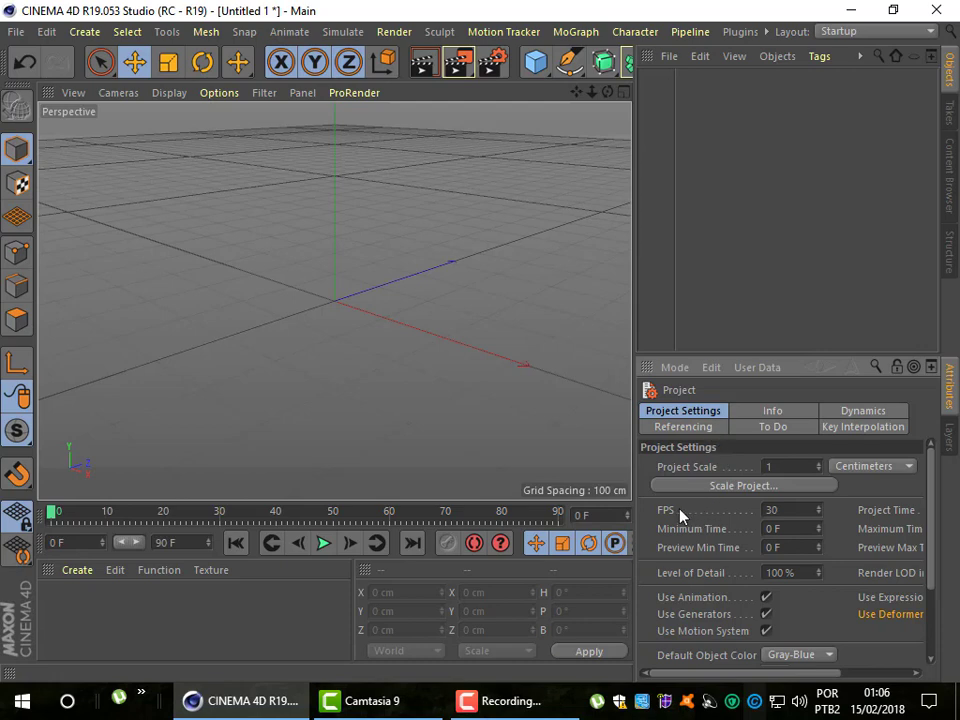
click(58, 513)
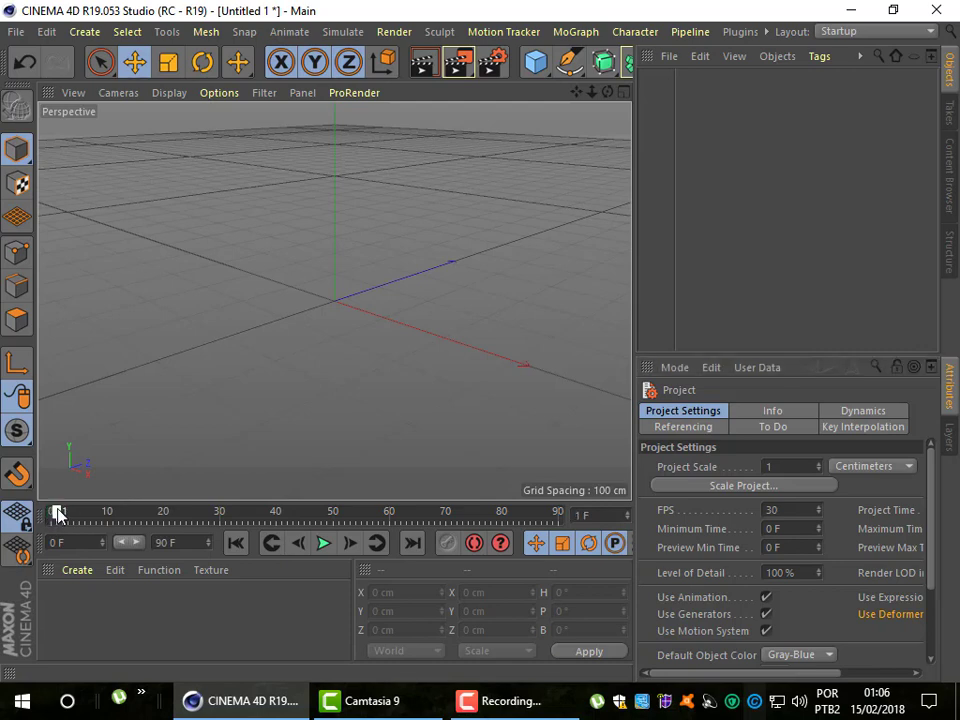
mouse_move(58, 513)
mouse_down()
mouse_move(502, 523)
mouse_move(561, 514)
mouse_move(43, 519)
mouse_up()
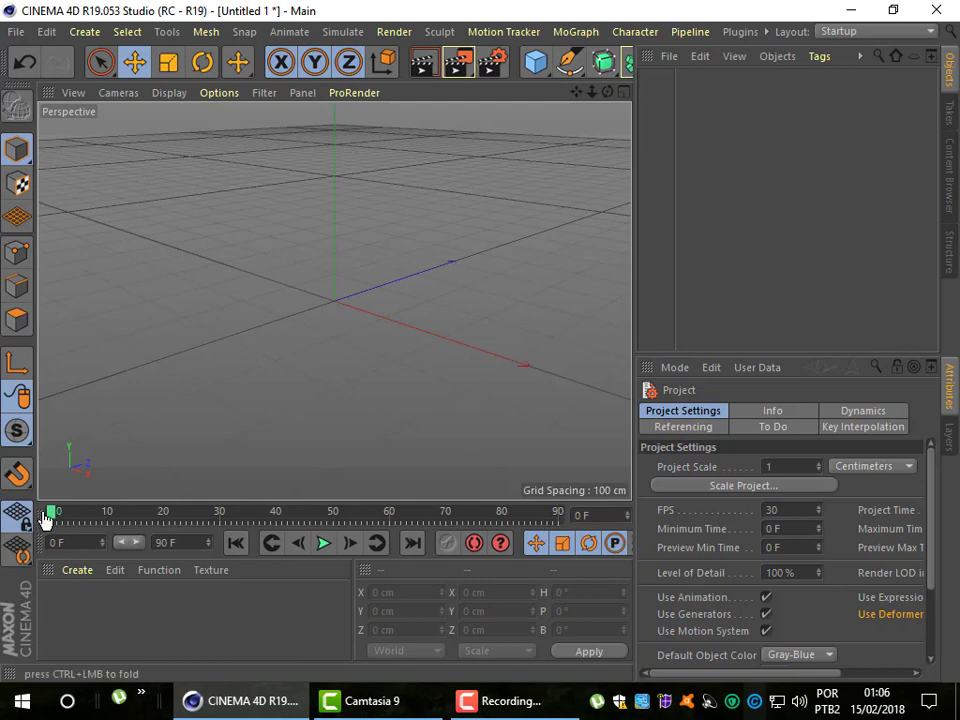
mouse_move(53, 516)
mouse_down()
mouse_move(68, 520)
mouse_move(48, 516)
mouse_up()
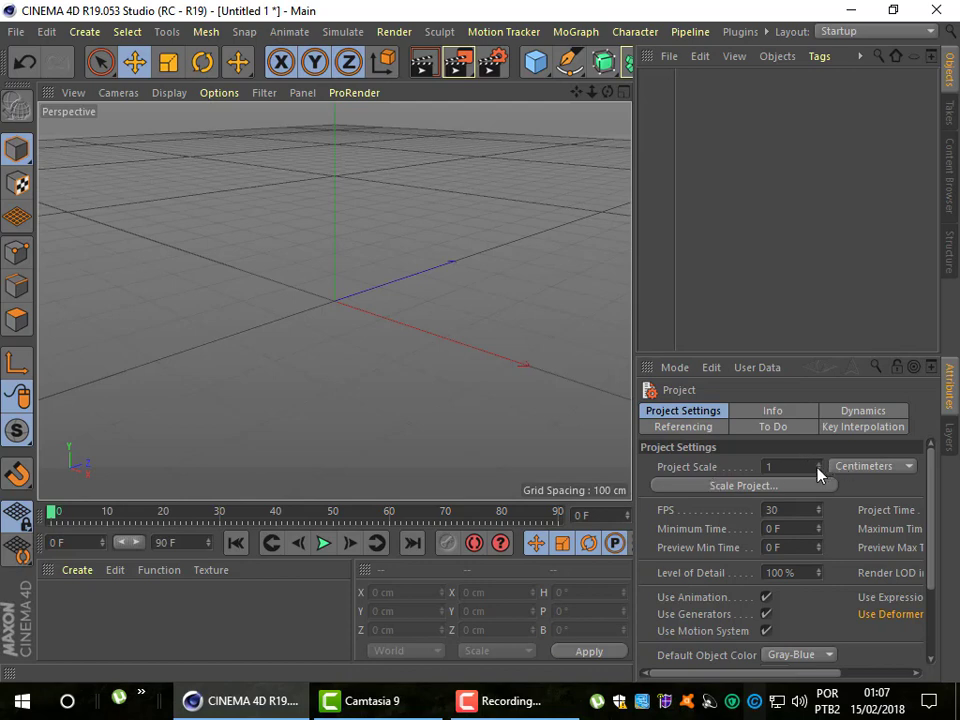
- Keep the project scale at Centimeters and widen the attributes panel
click(855, 469)
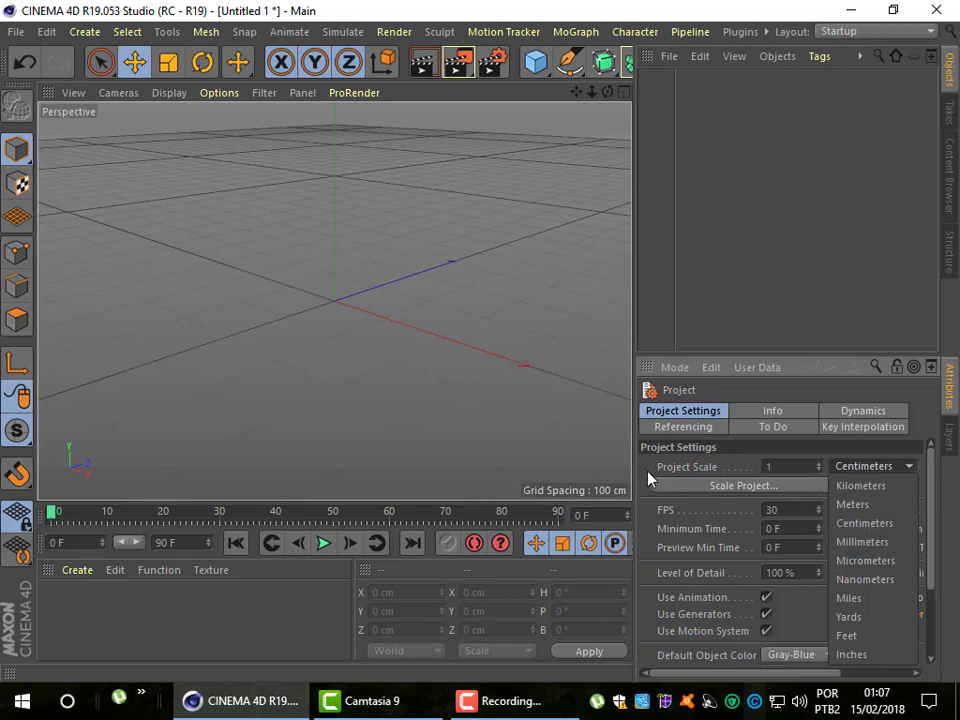
click(395, 452)
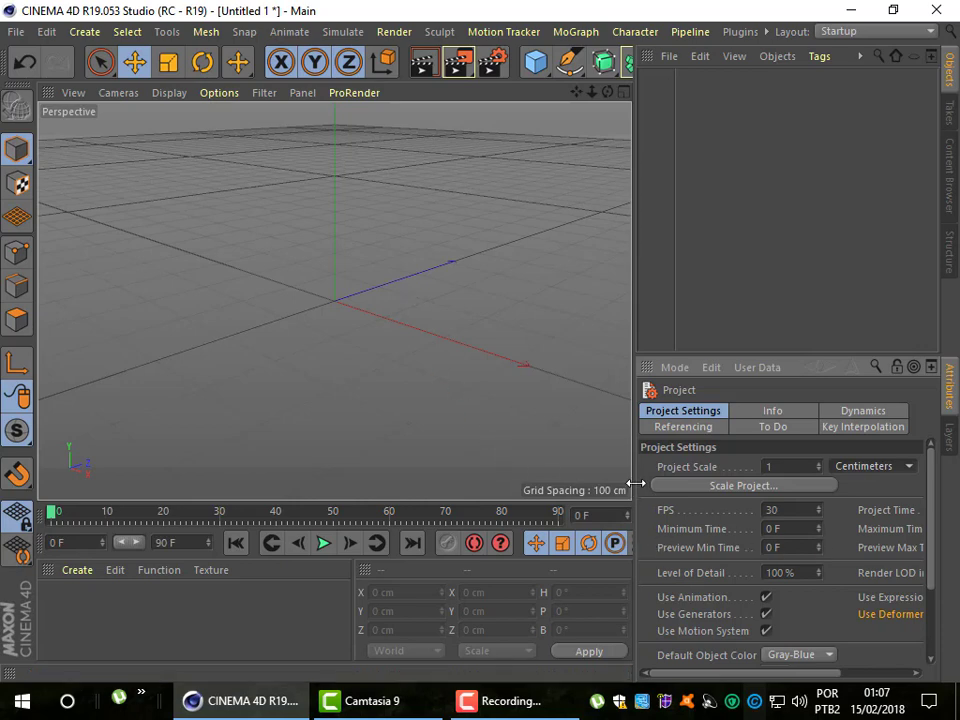
drag(636, 483, 575, 483)
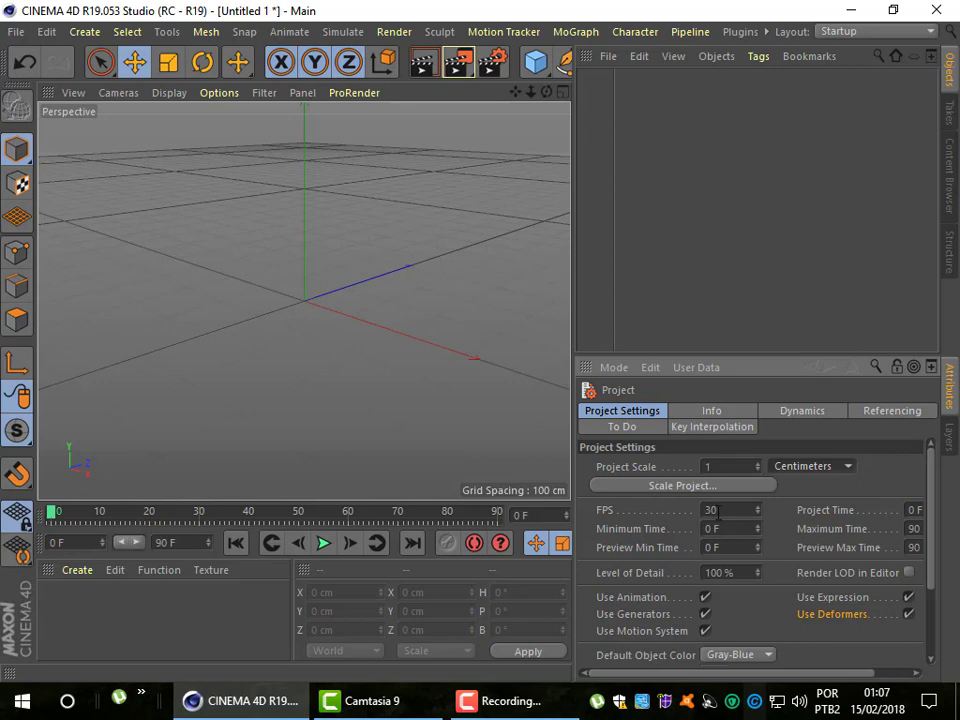
click(47, 32)
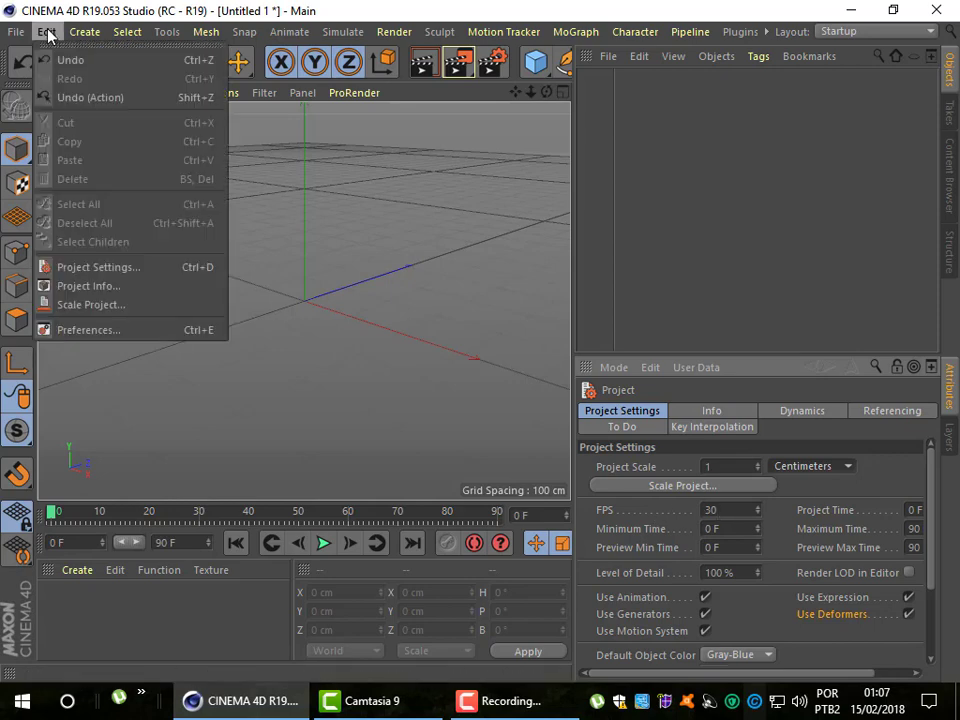
click(110, 330)
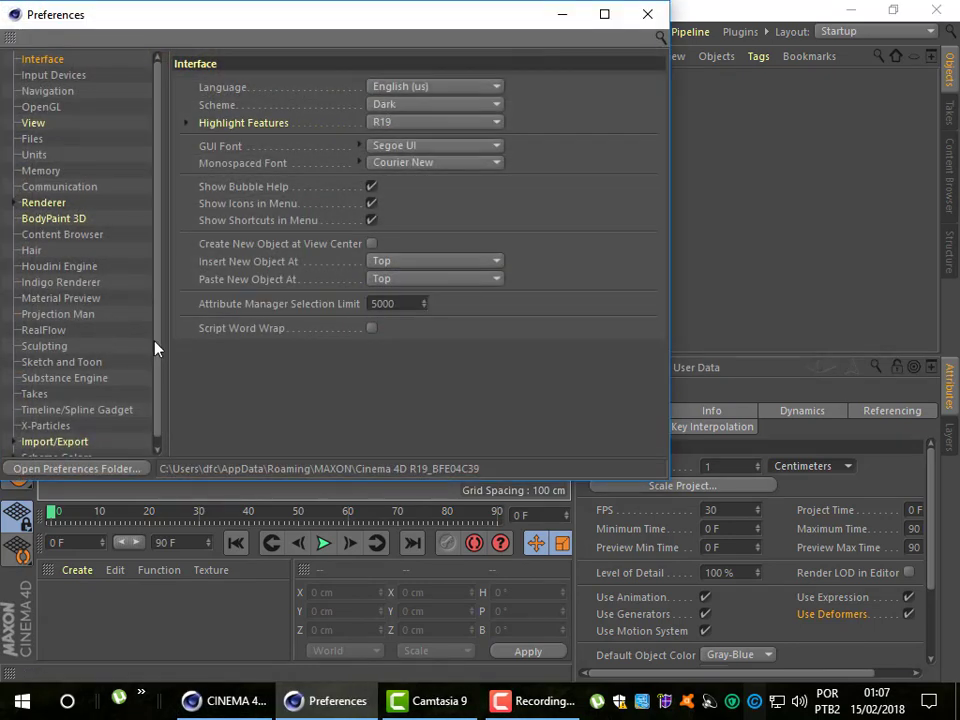
click(34, 155)
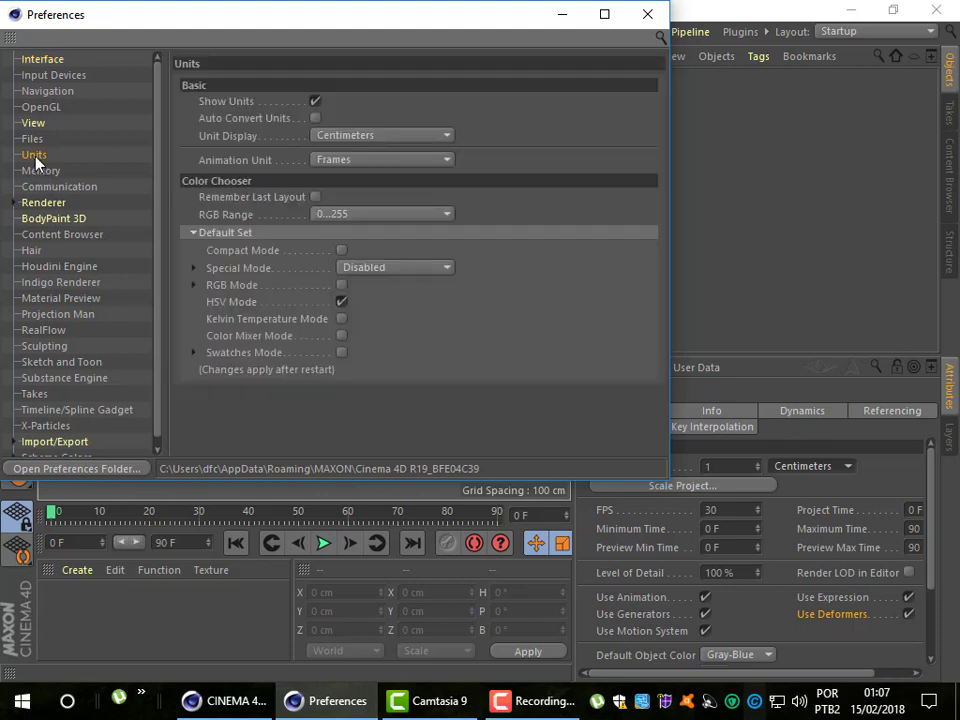
click(365, 162)
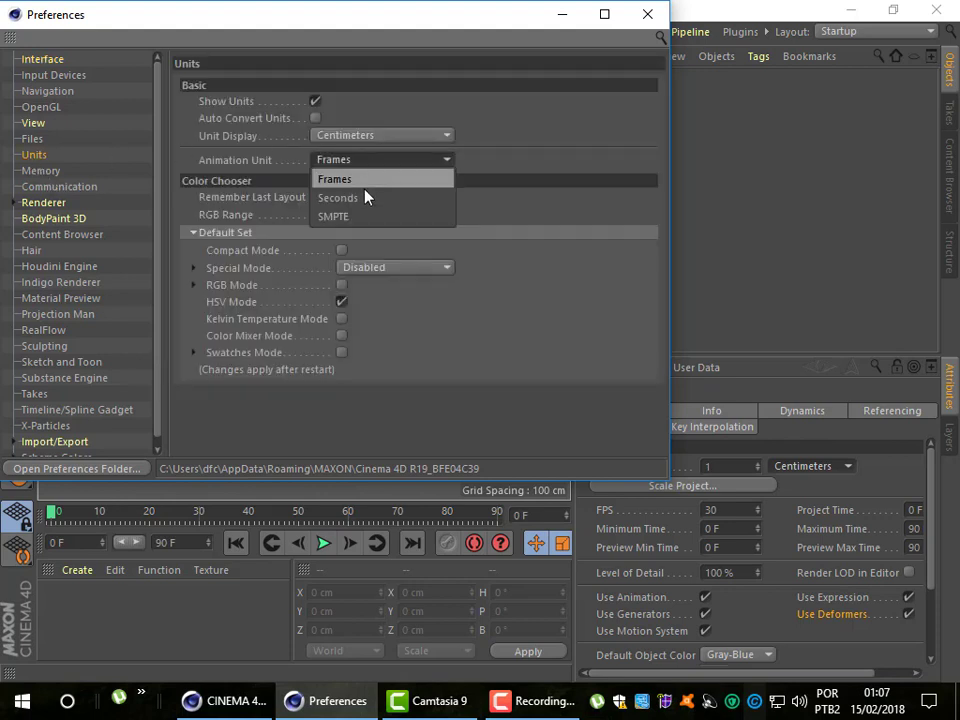
click(365, 198)
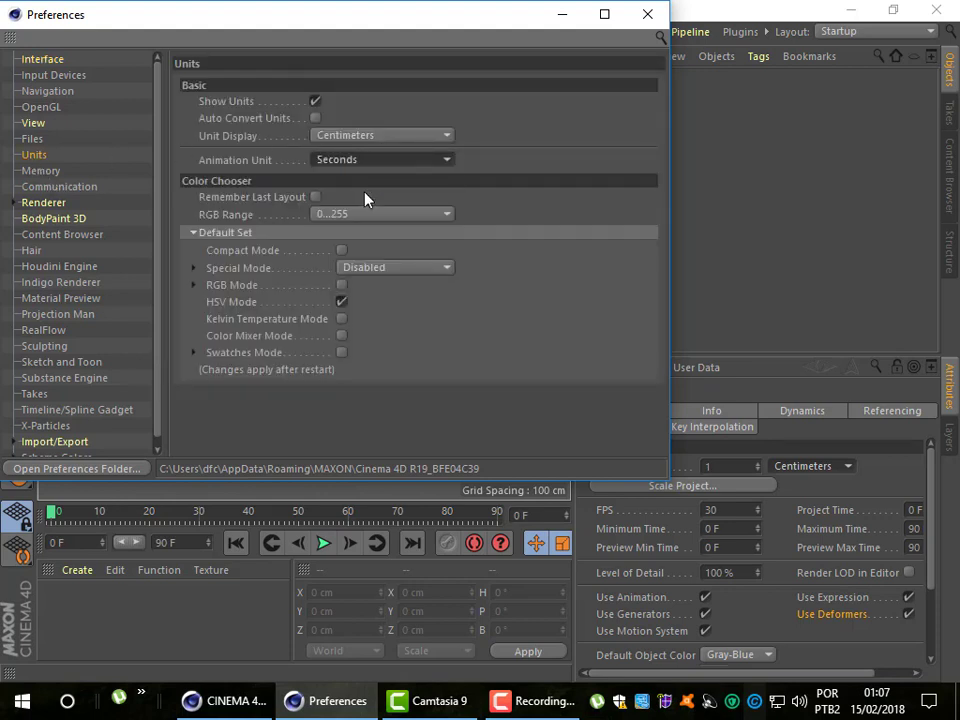
click(647, 14)
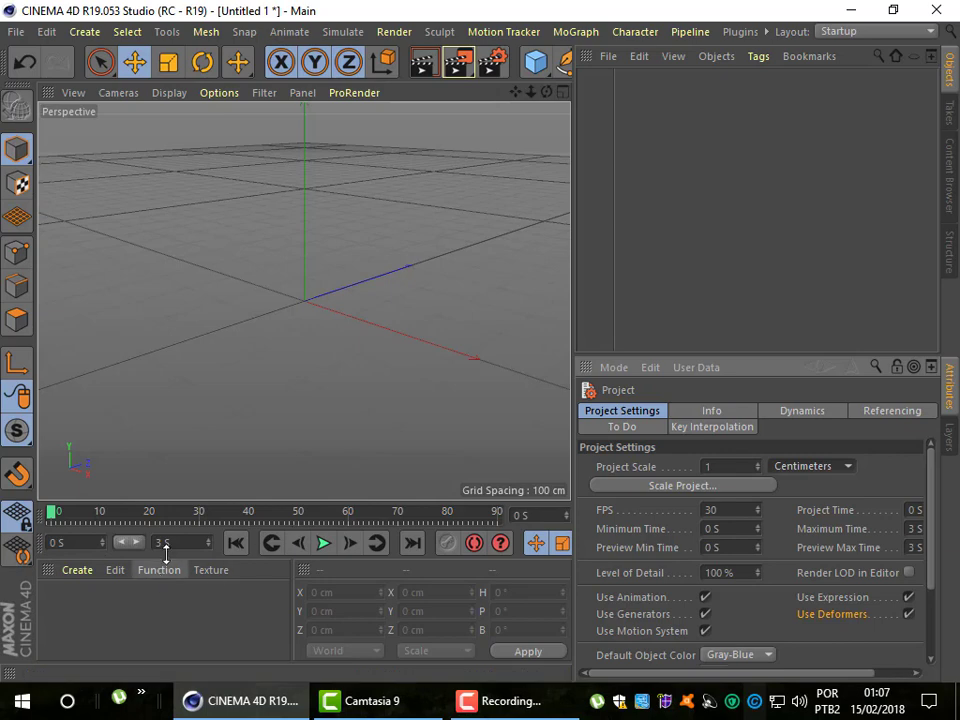
click(16, 32)
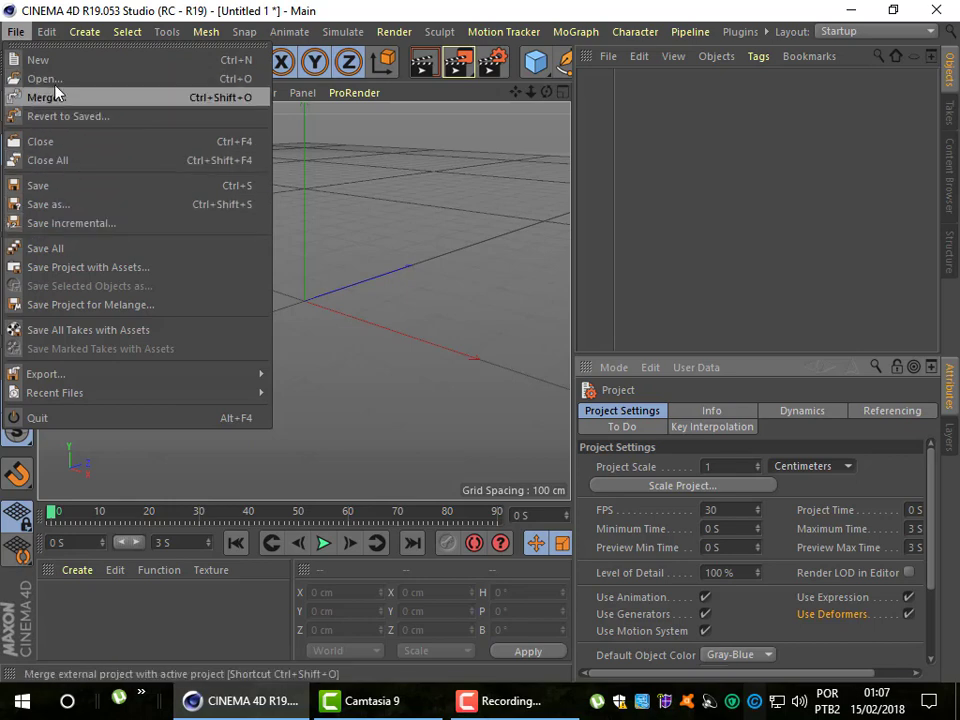
click(83, 332)
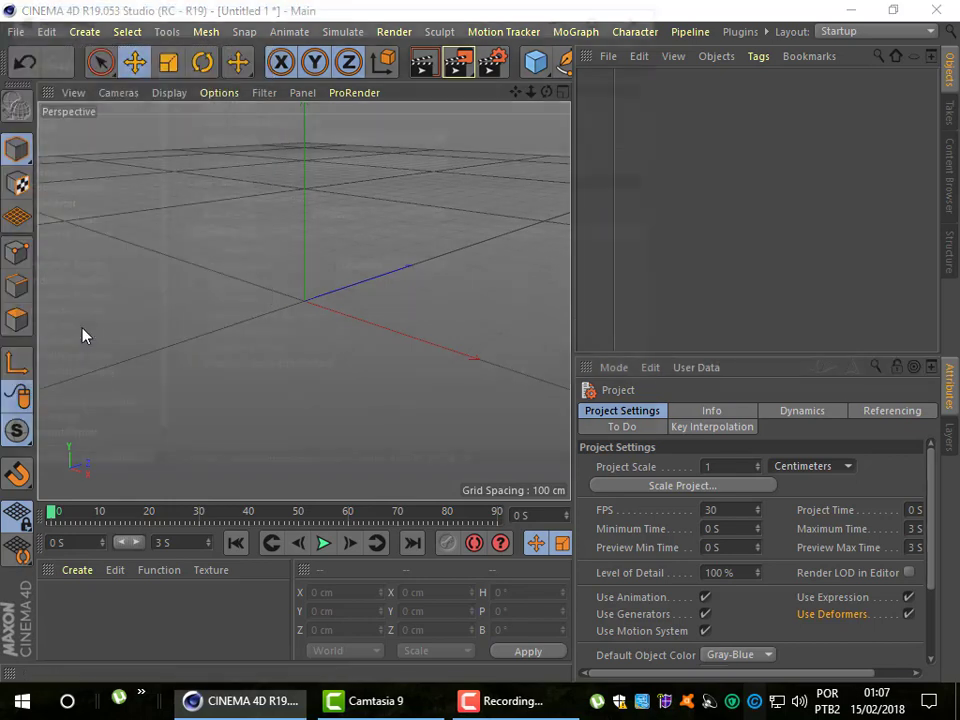
click(347, 165)
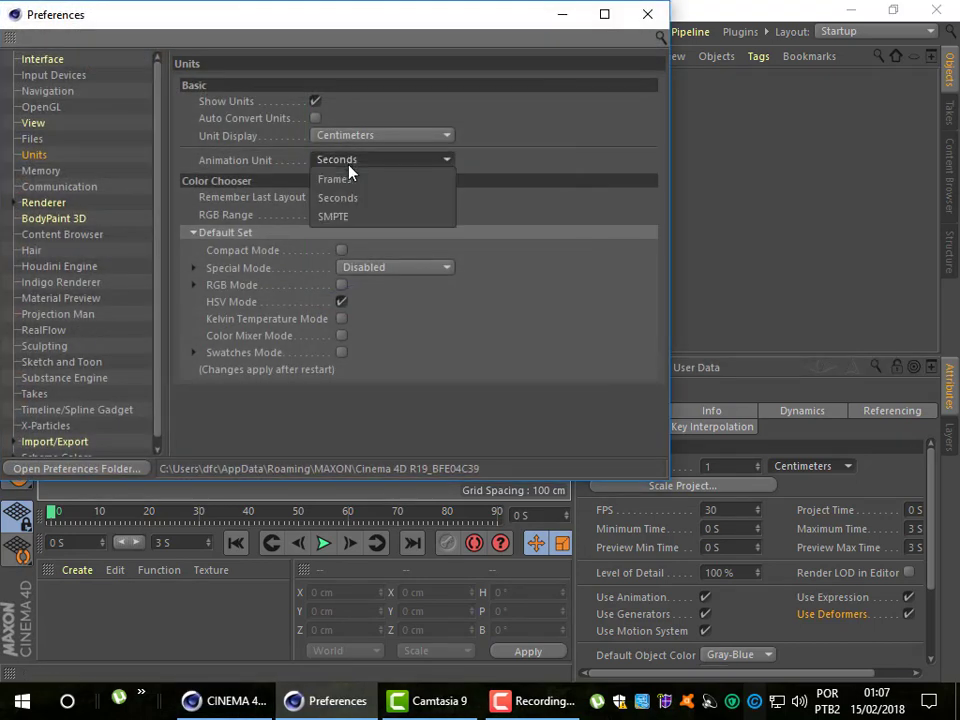
click(353, 182)
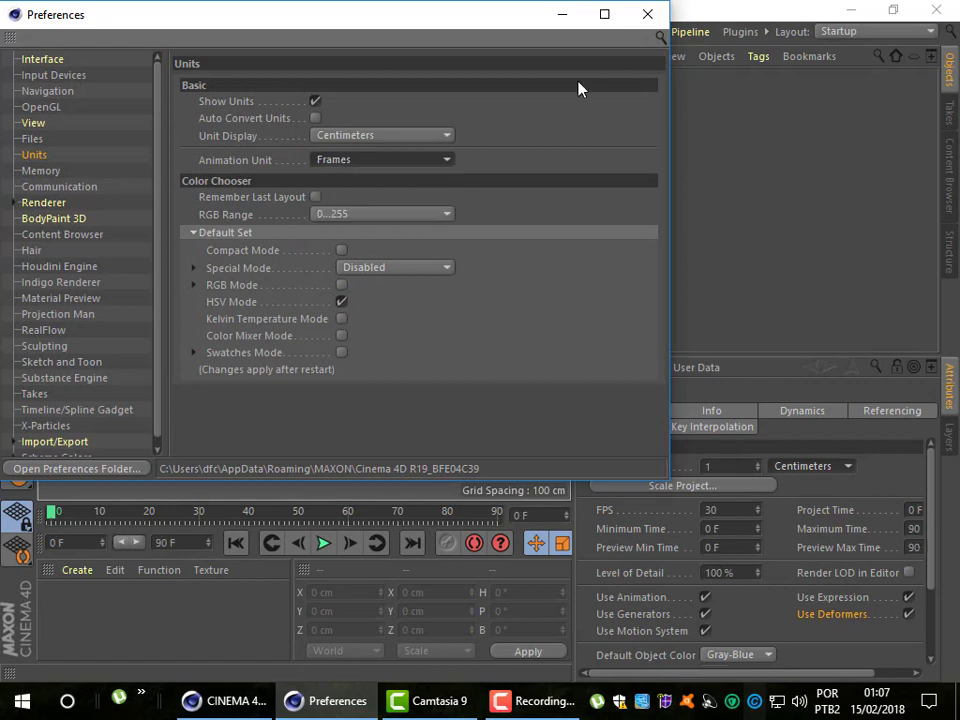
click(648, 15)
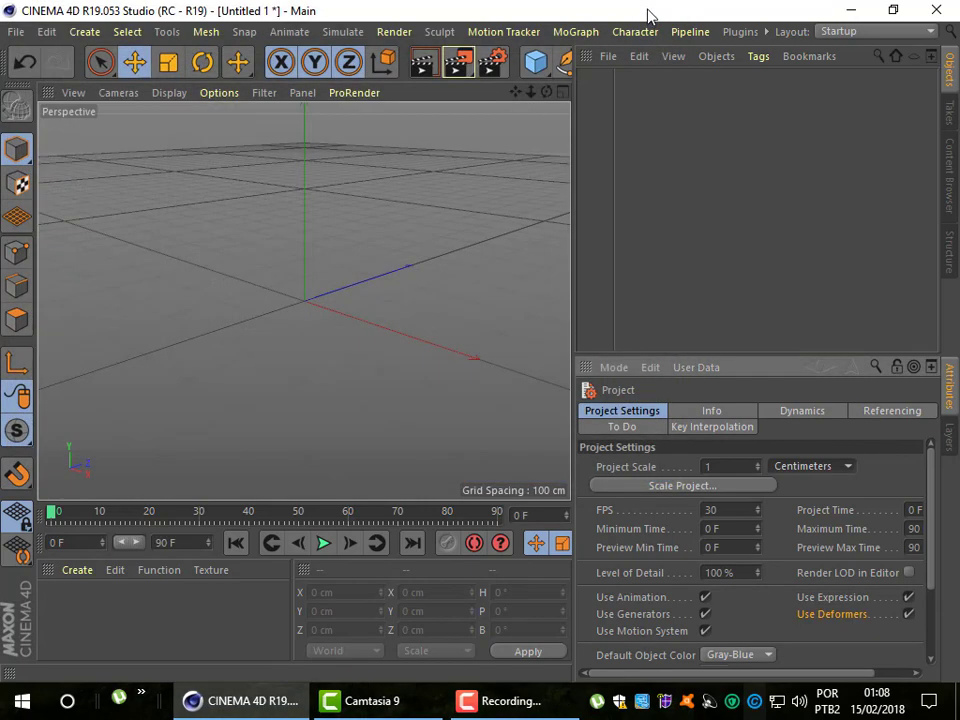
drag(571, 168, 696, 163)
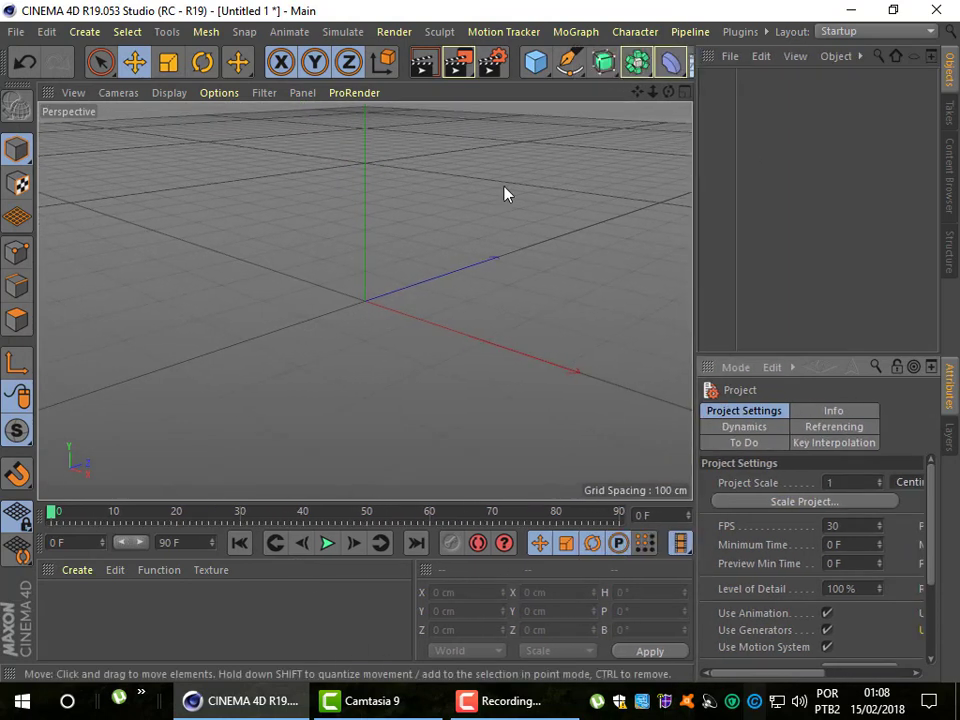
drag(695, 308, 564, 300)
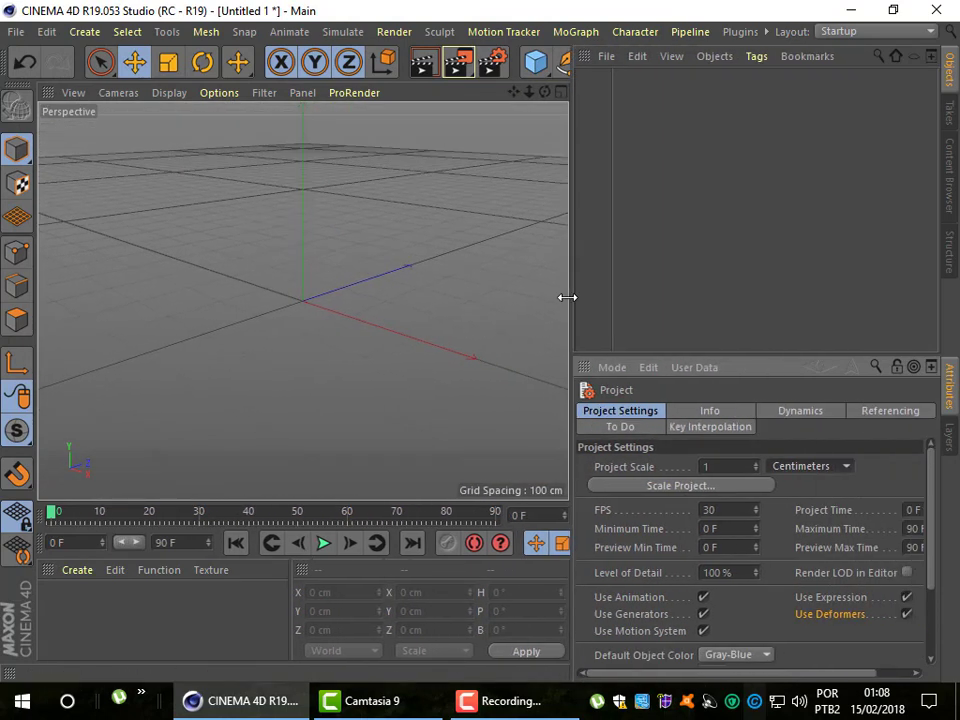
click(703, 412)
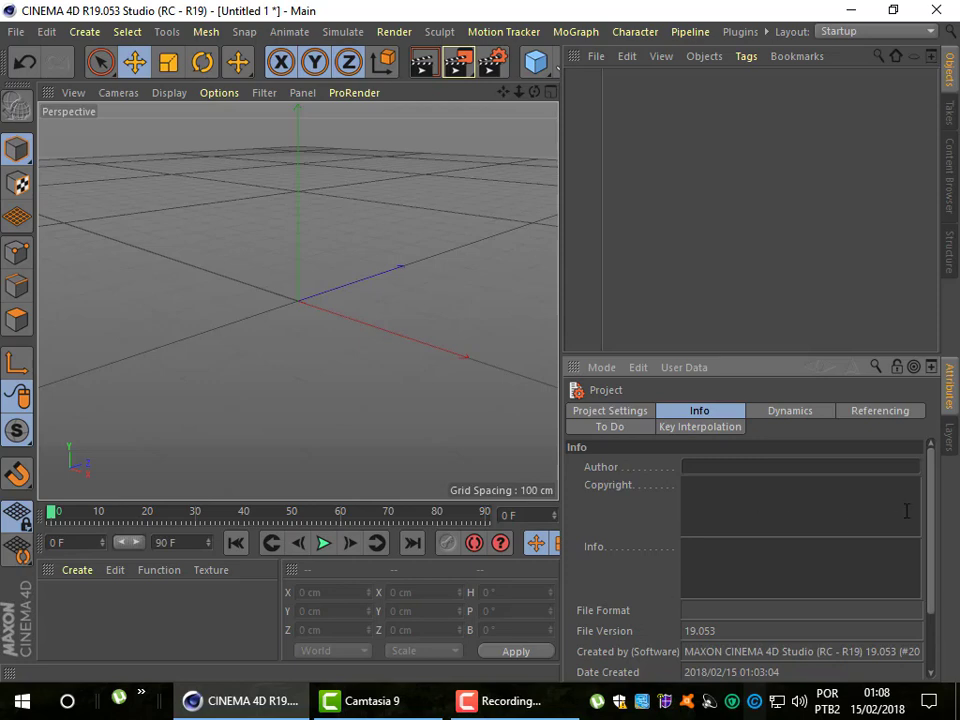
drag(934, 486, 934, 533)
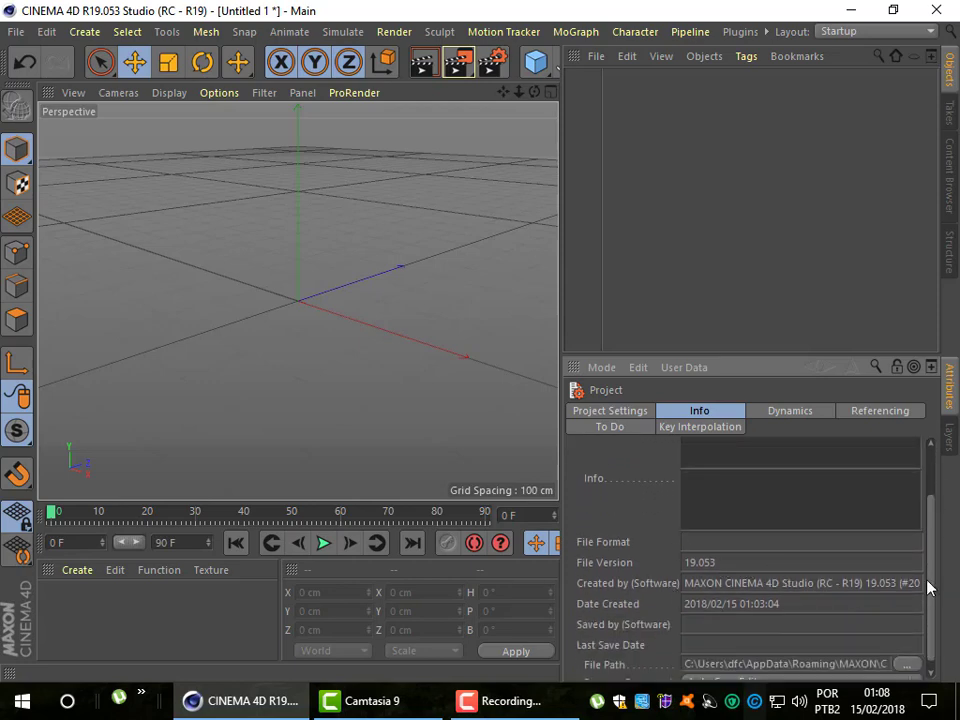
drag(930, 527, 930, 544)
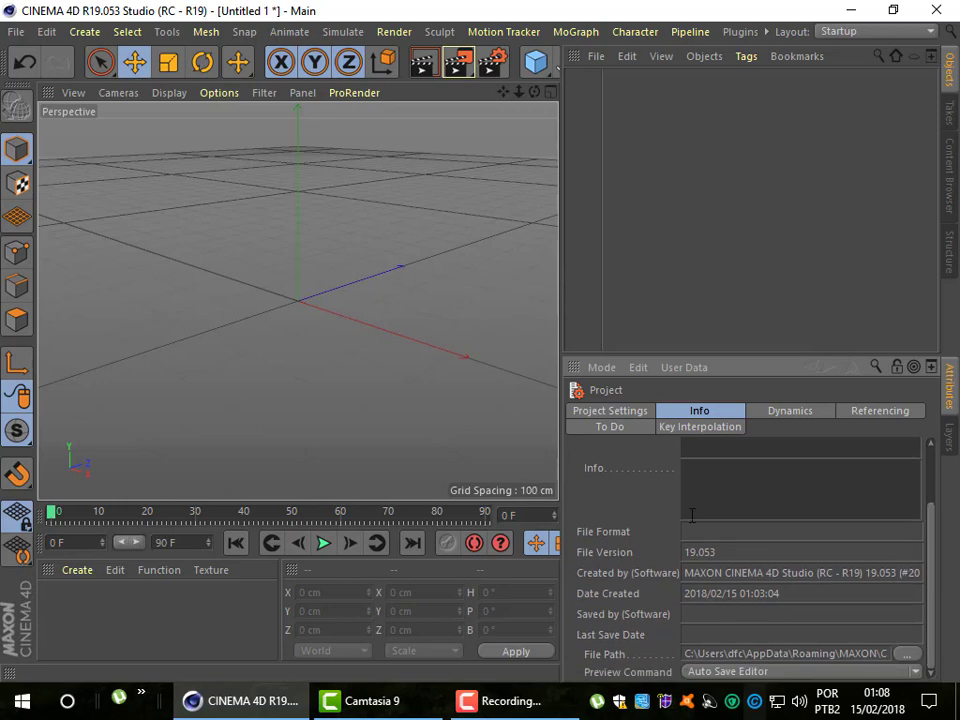
click(785, 415)
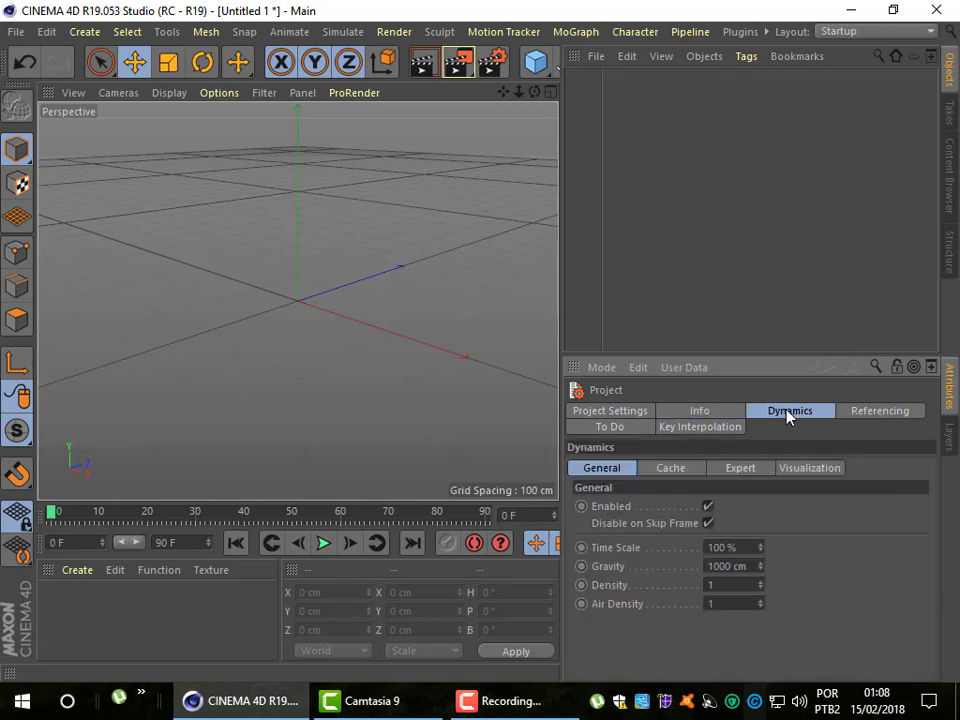
click(882, 416)
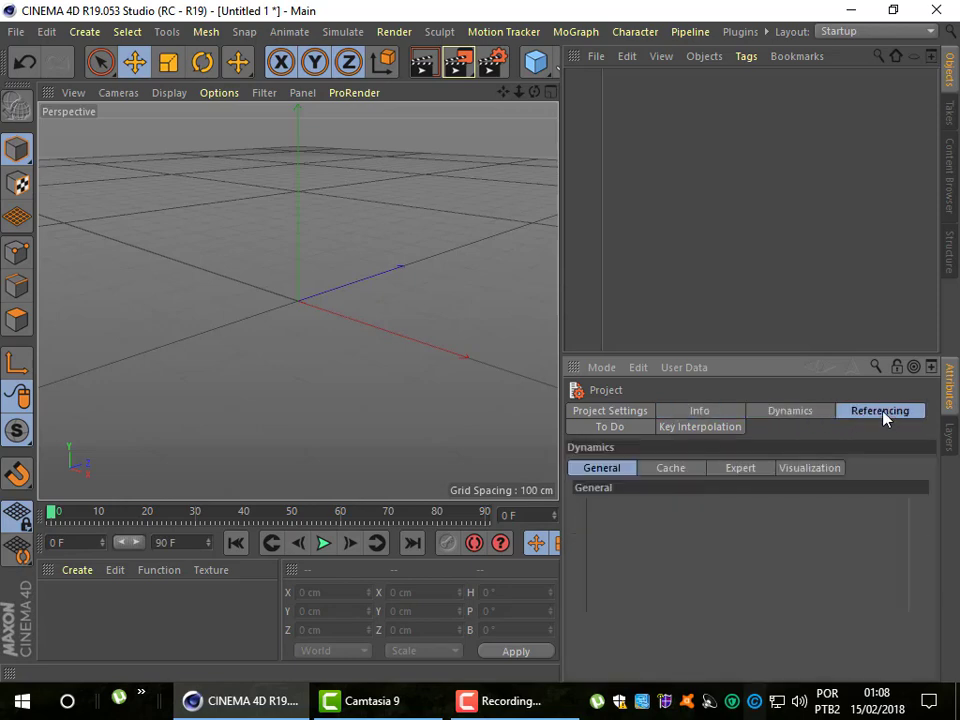
click(631, 429)
click(693, 429)
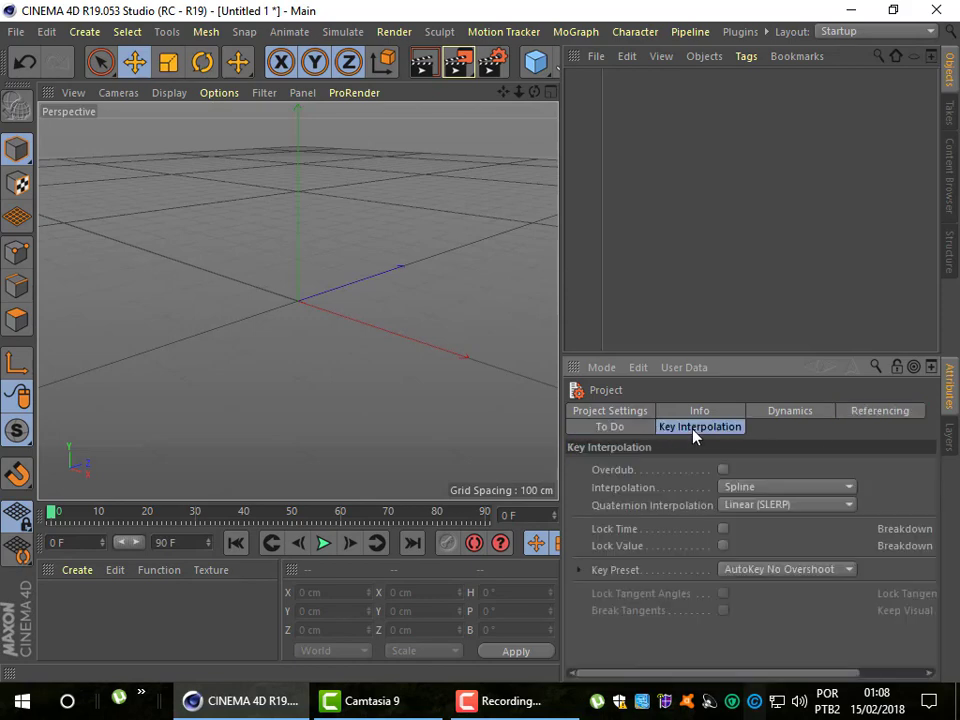
click(606, 410)
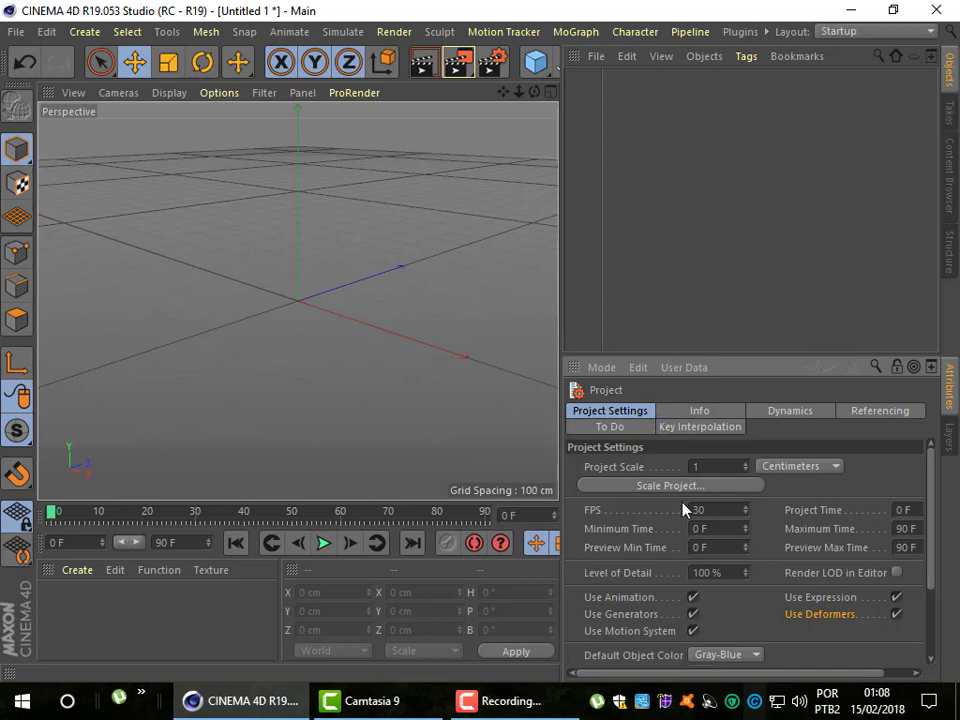
- Add a 200 cm default cube, reselect it and delete it
scroll(932, 500, down, 1)
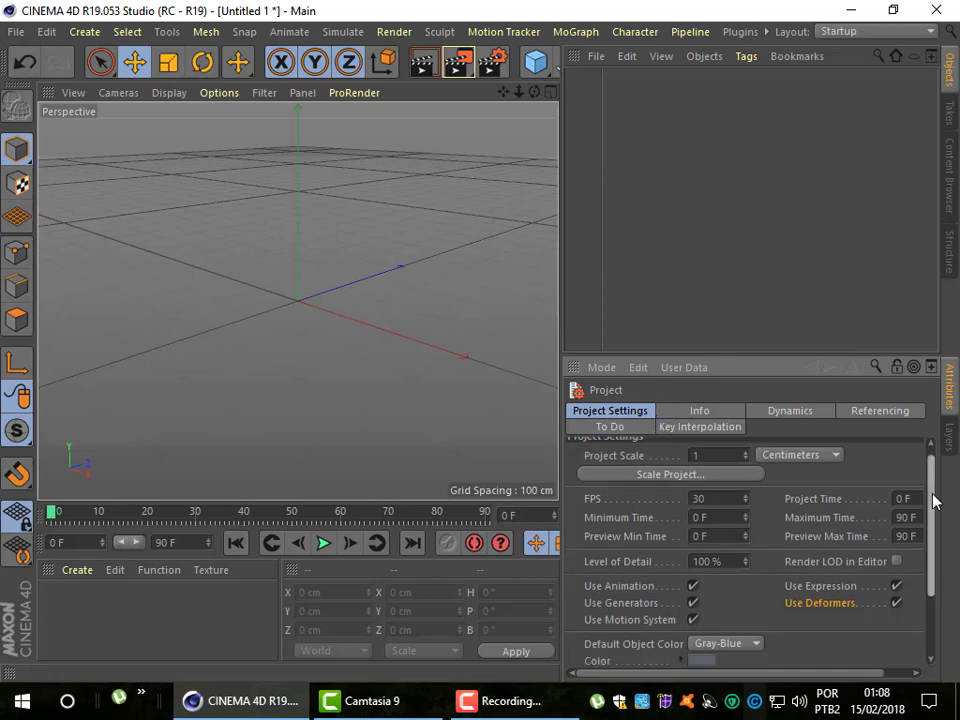
scroll(930, 510, down, 4)
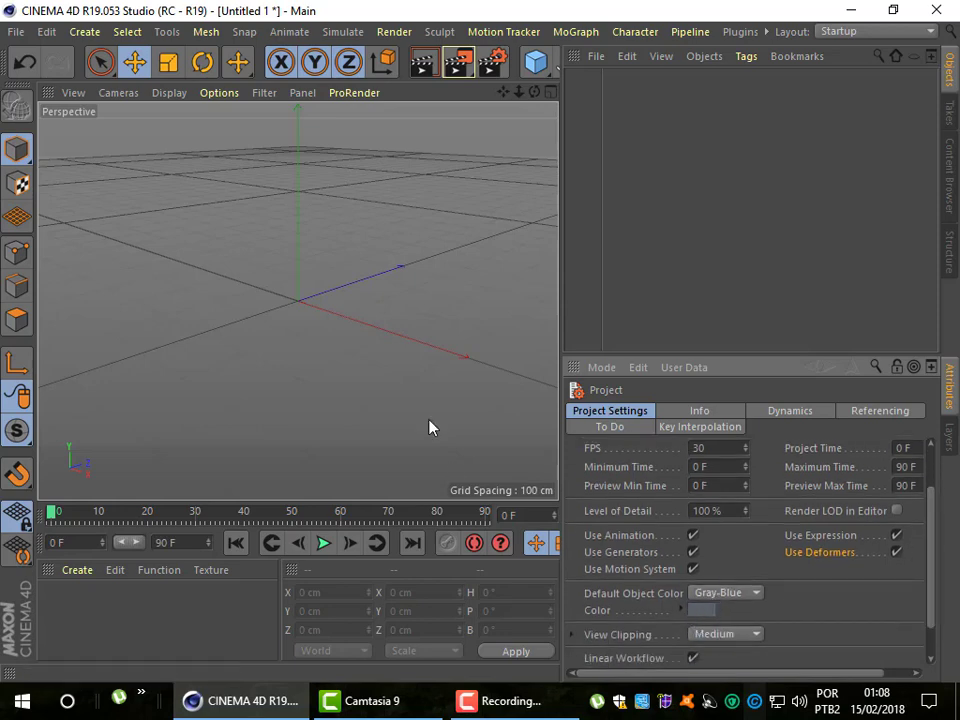
click(537, 66)
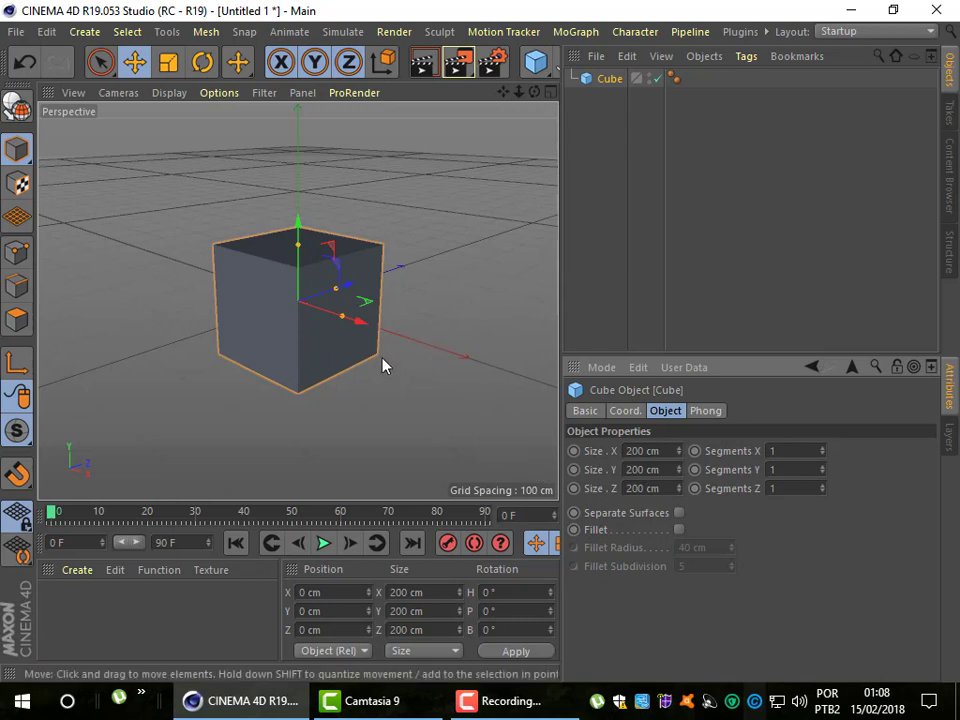
click(497, 328)
click(300, 329)
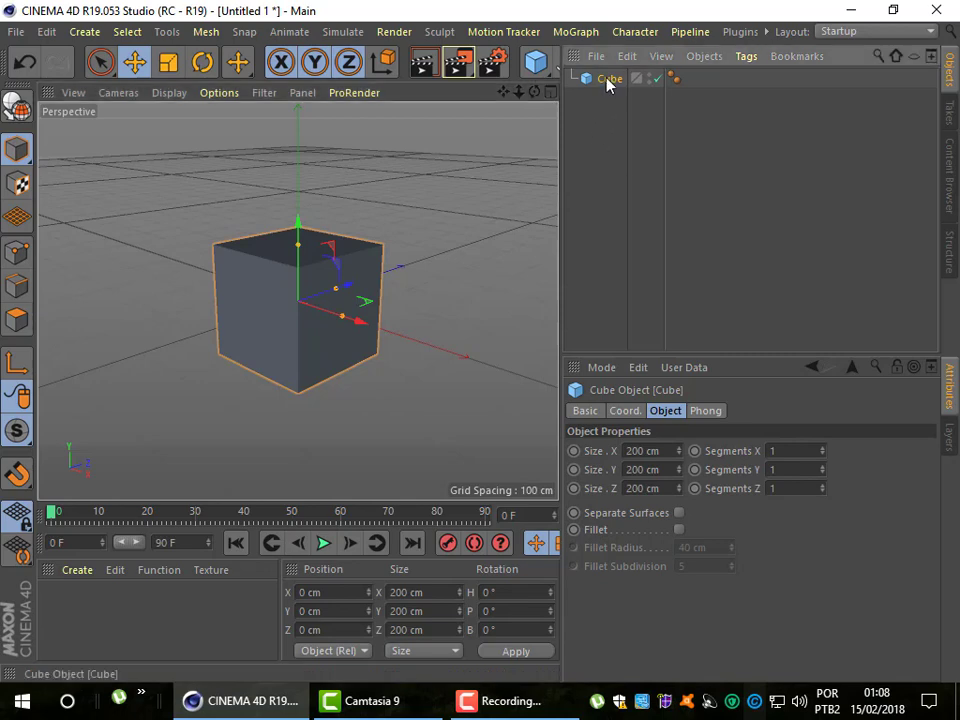
key(Delete)
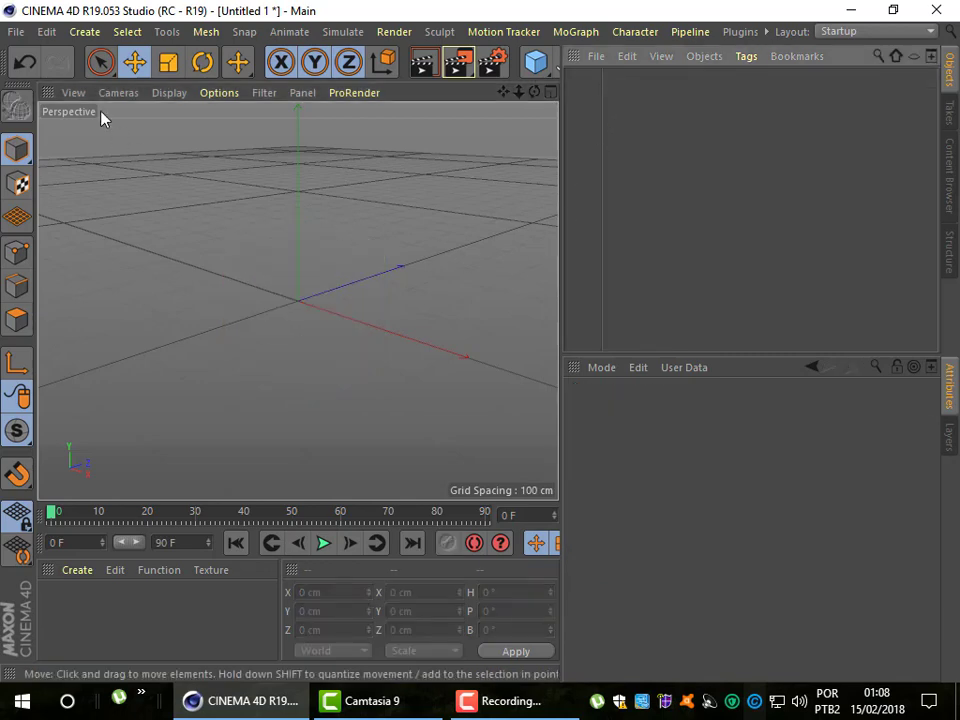
- Set the project's Default Object Color to green (hue 117°, saturation 63%)
click(46, 31)
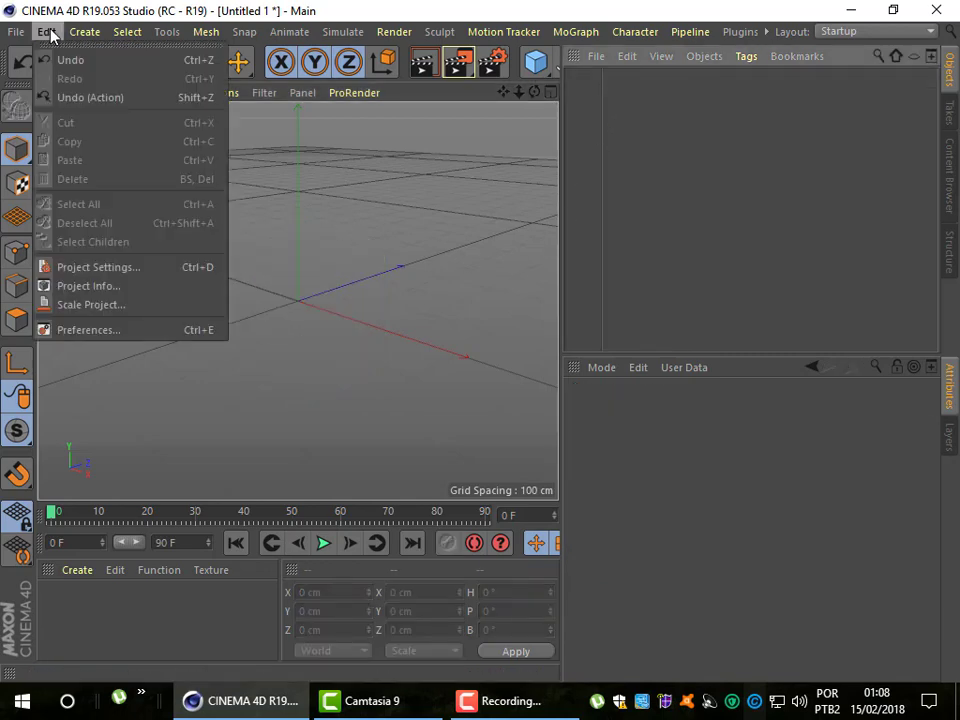
click(96, 268)
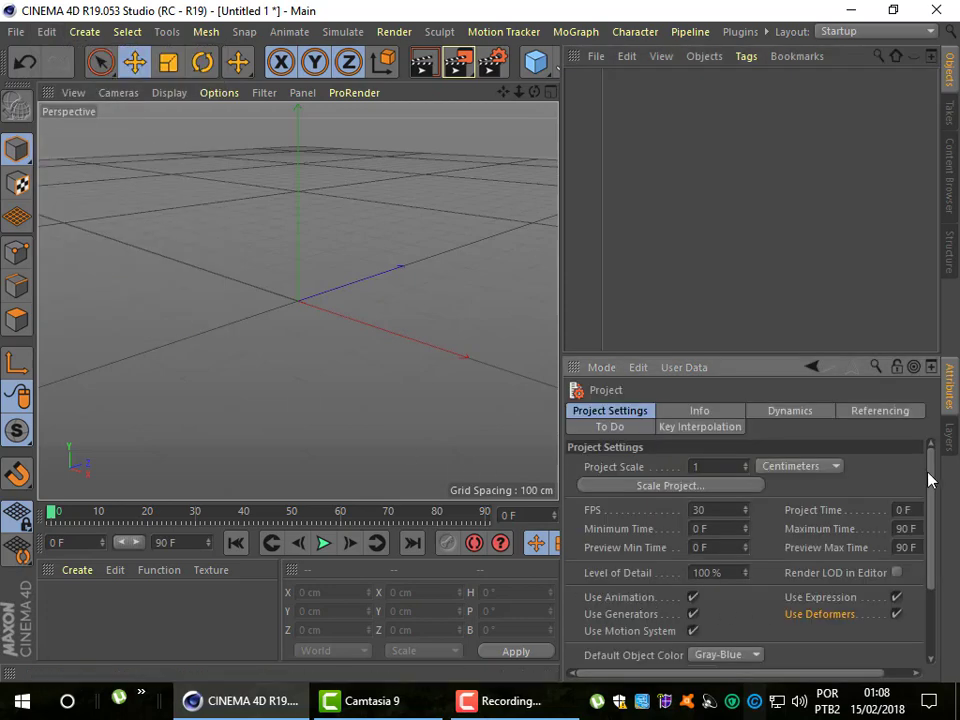
drag(930, 484, 934, 545)
click(710, 587)
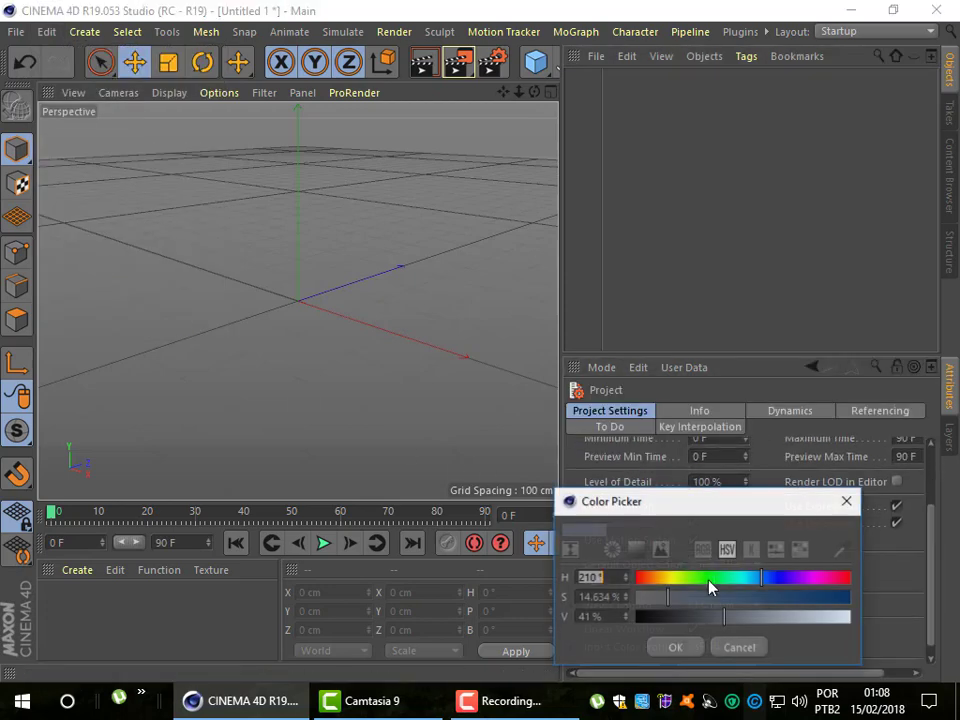
click(707, 578)
click(770, 597)
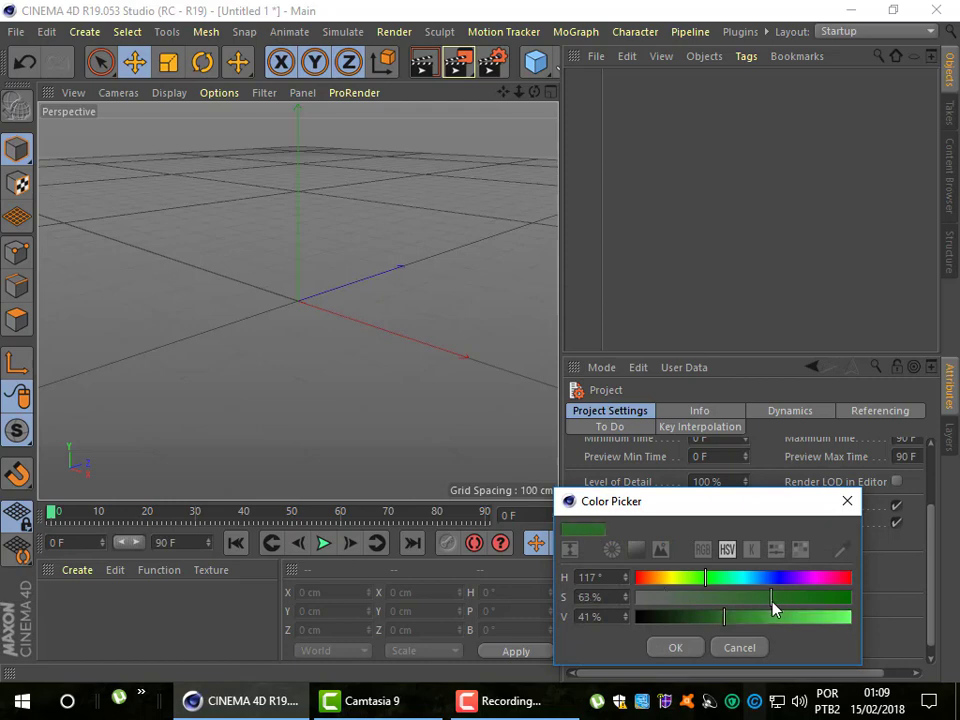
click(771, 617)
click(677, 649)
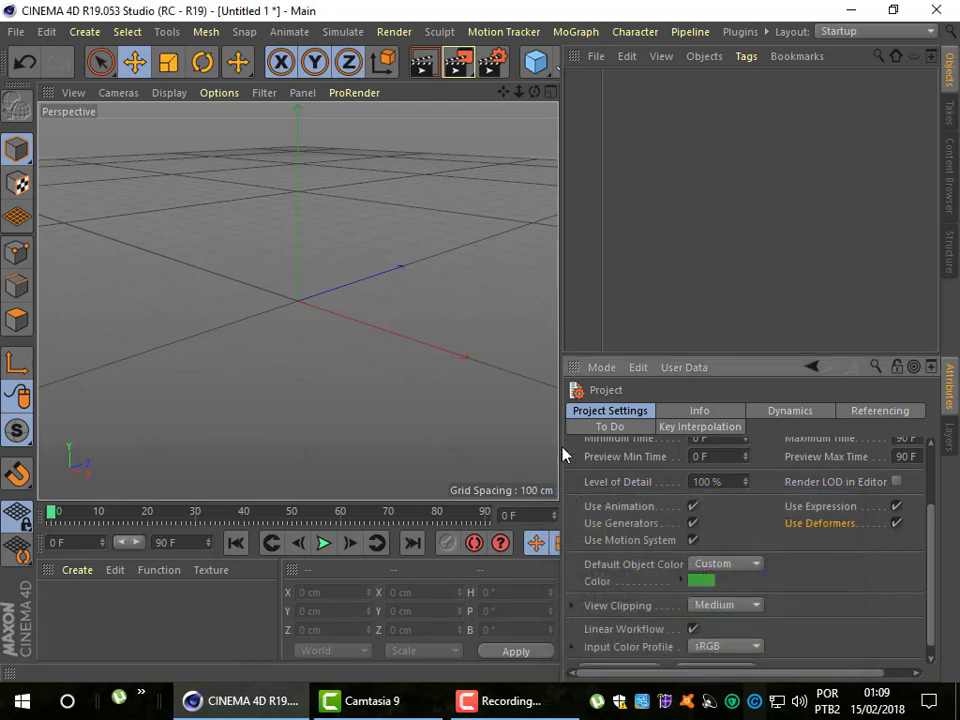
- Add a test cube that comes out green, widen the viewport, then delete the cube
click(535, 62)
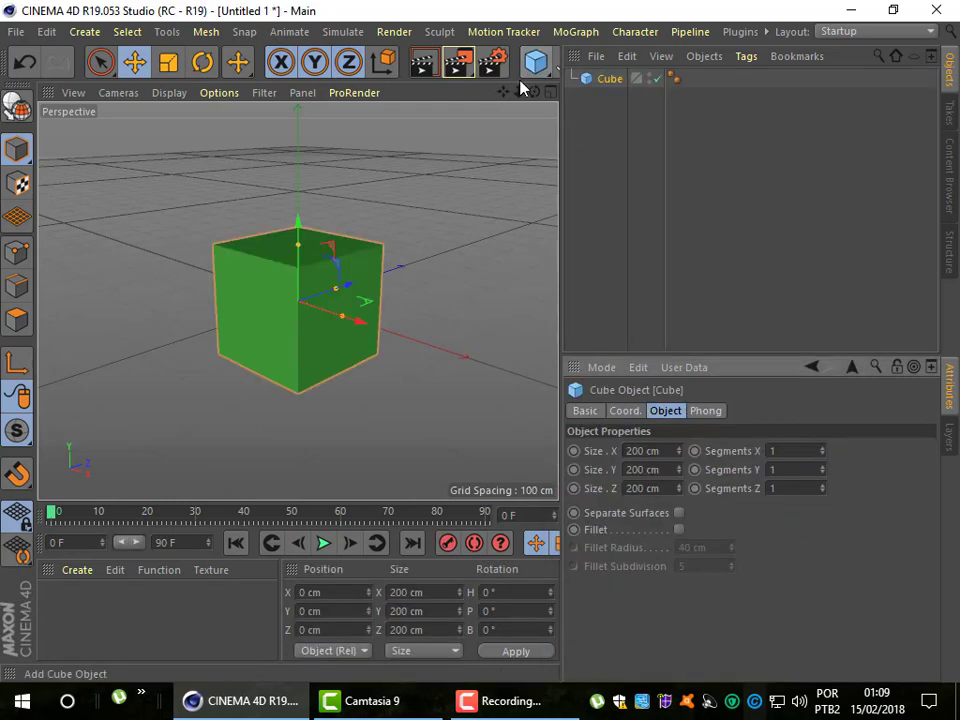
click(417, 363)
click(330, 338)
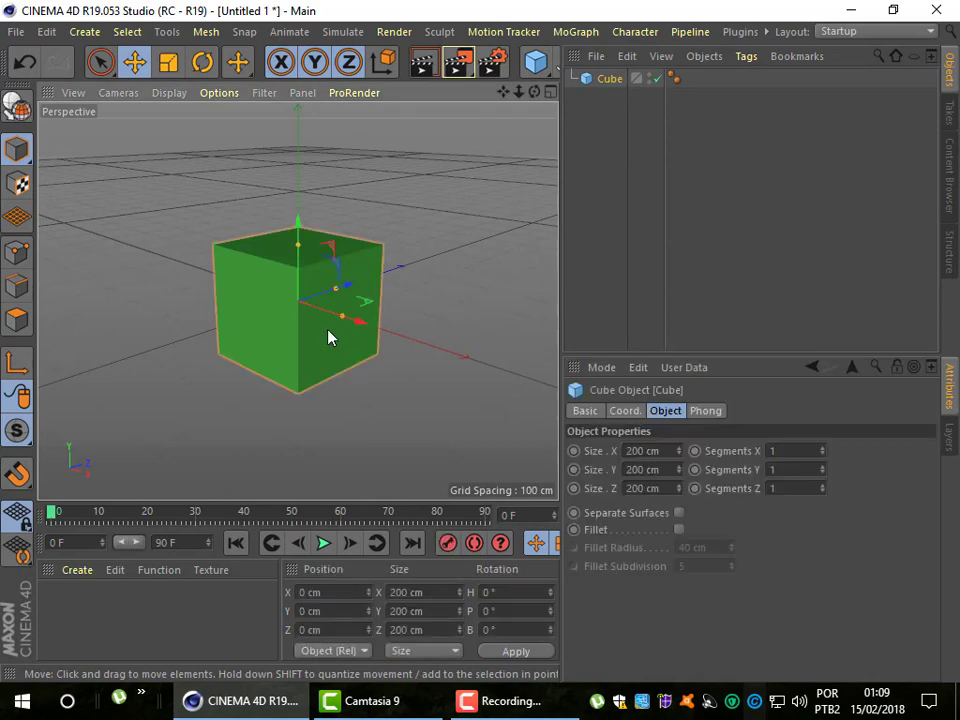
click(369, 216)
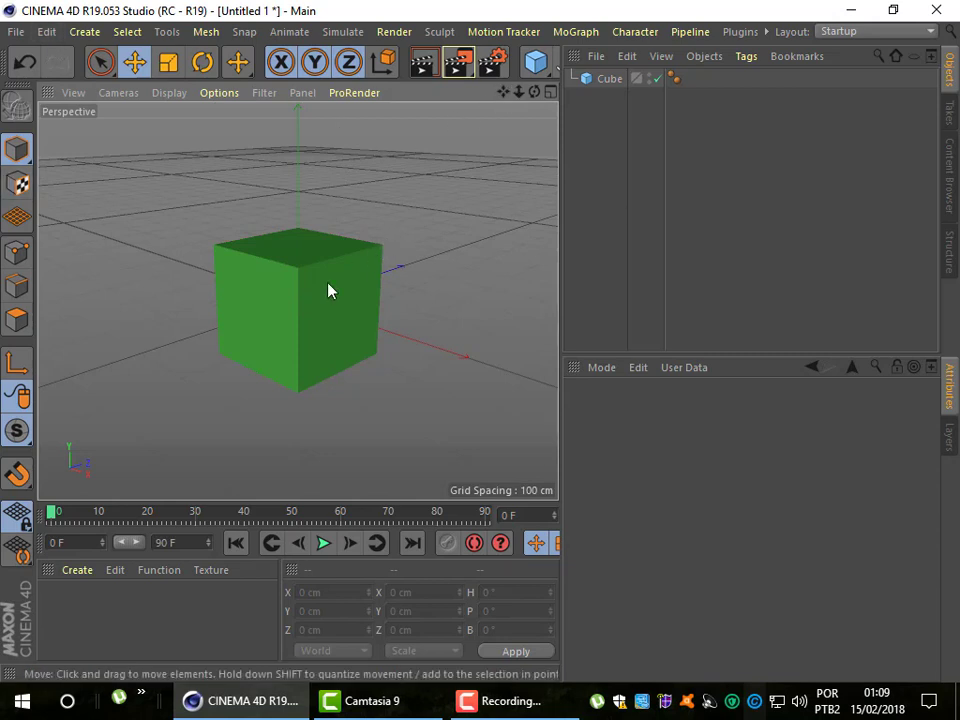
drag(559, 303, 659, 315)
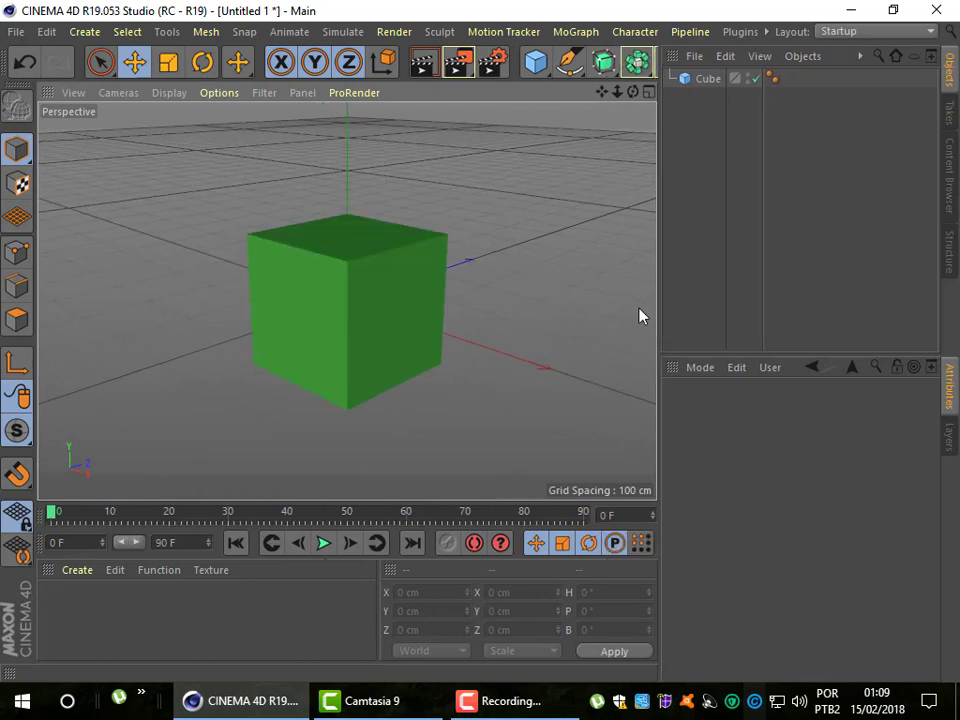
click(350, 305)
key(Delete)
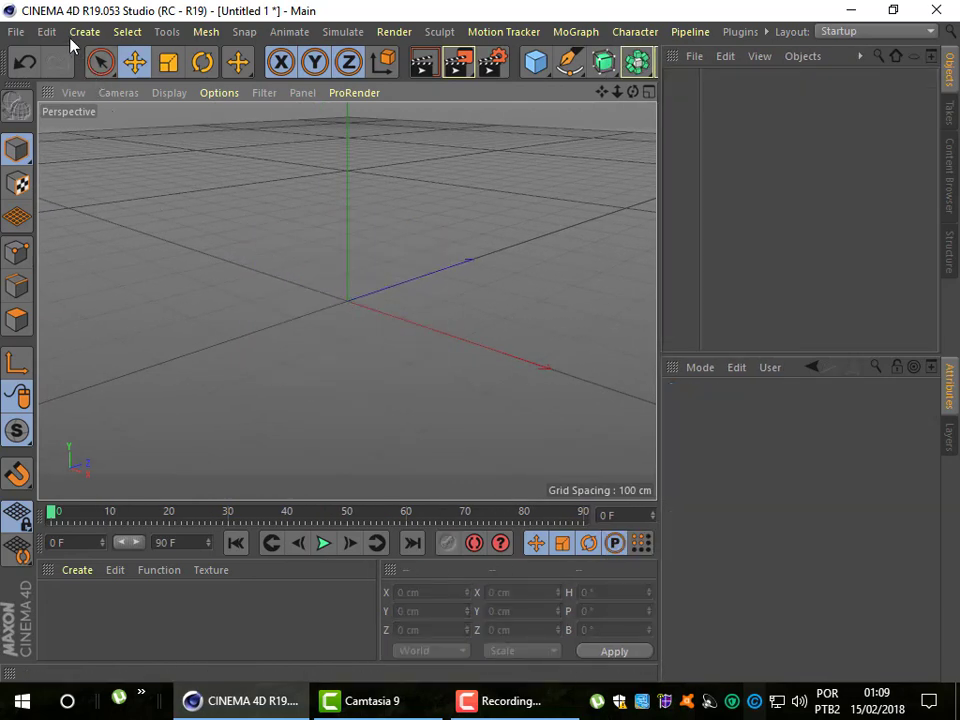
- Show Project Settings scrolled to the green Default Object Color and widen the viewport further
click(46, 31)
click(121, 268)
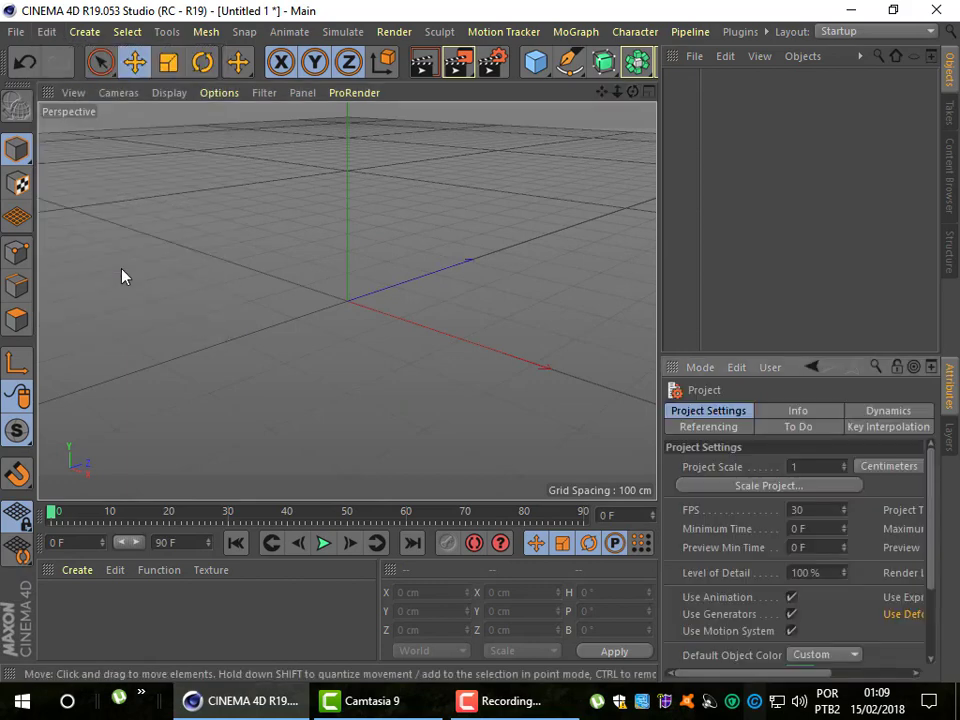
drag(932, 497, 932, 568)
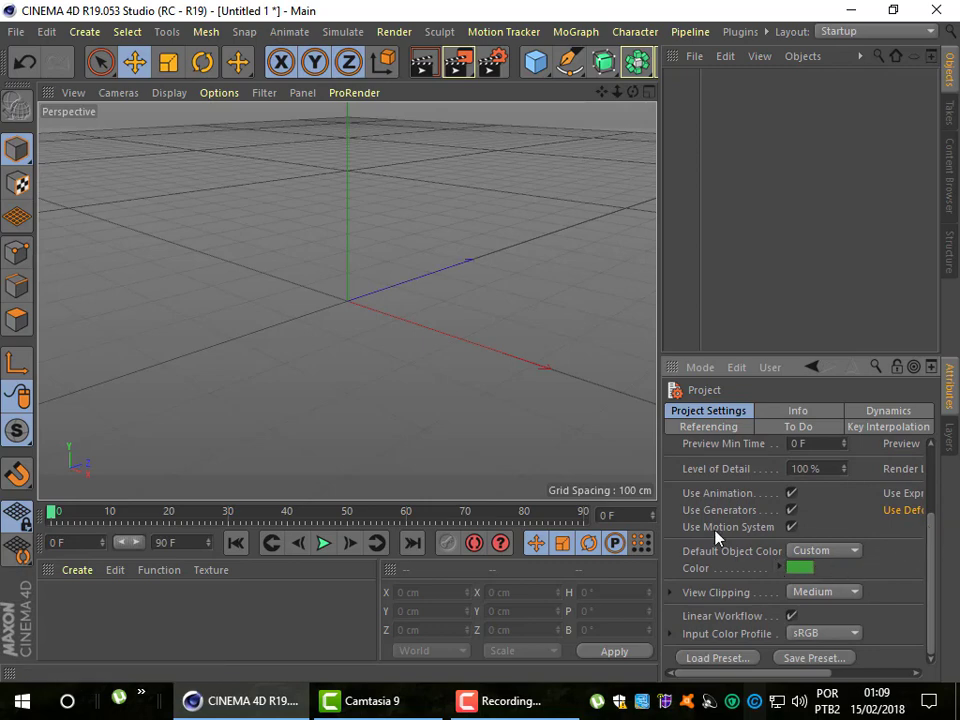
drag(659, 468, 702, 460)
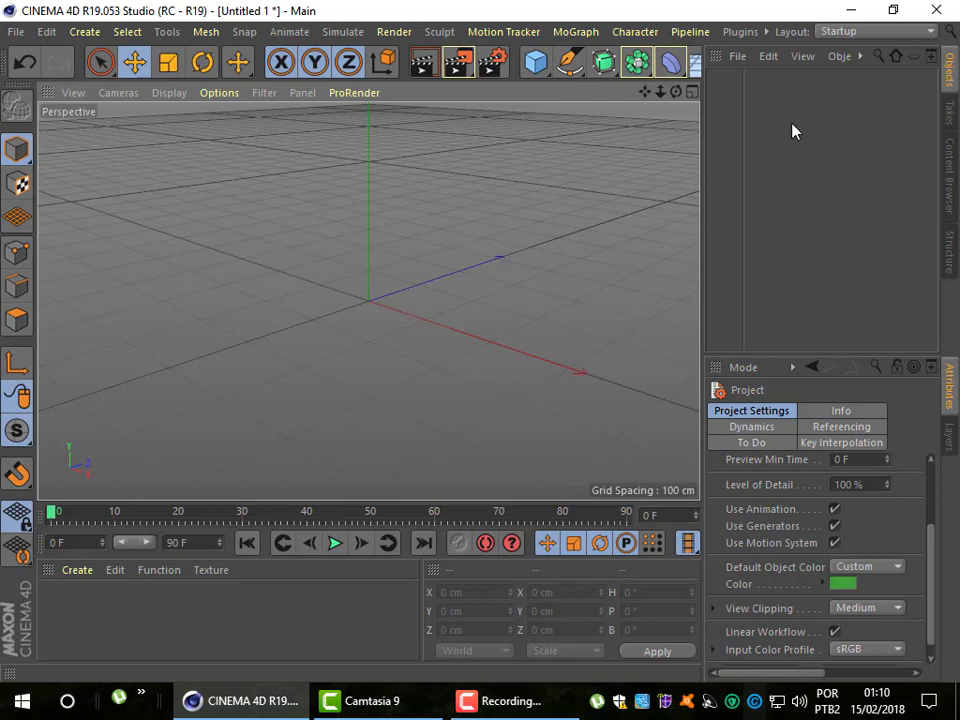
- Switch the interface layout to Standard, then to Visualize, reloading Visualize once more
click(836, 32)
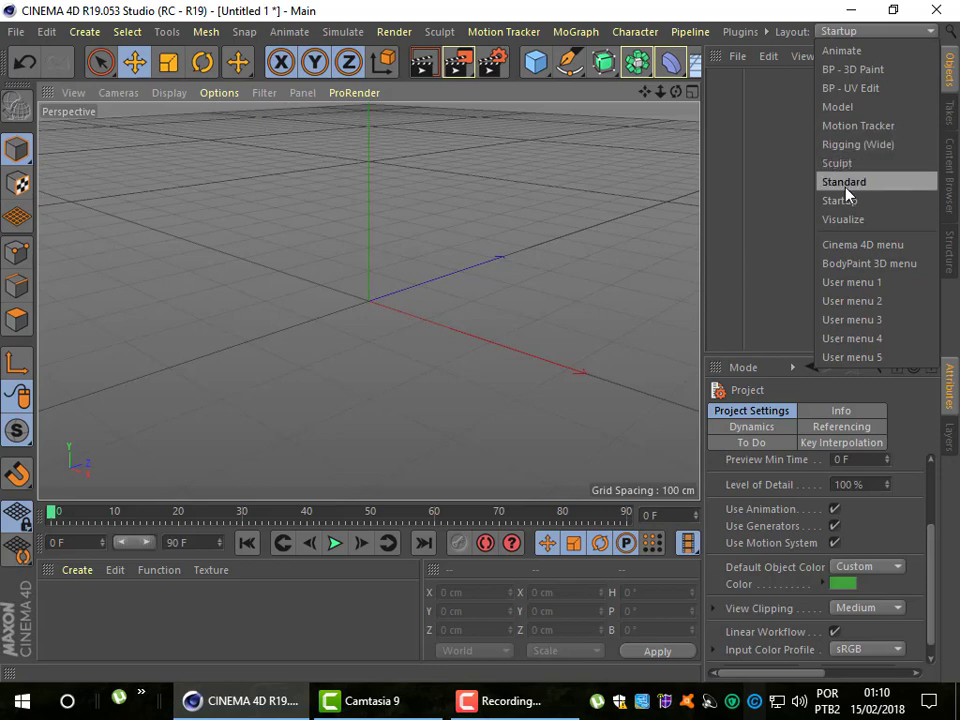
click(805, 151)
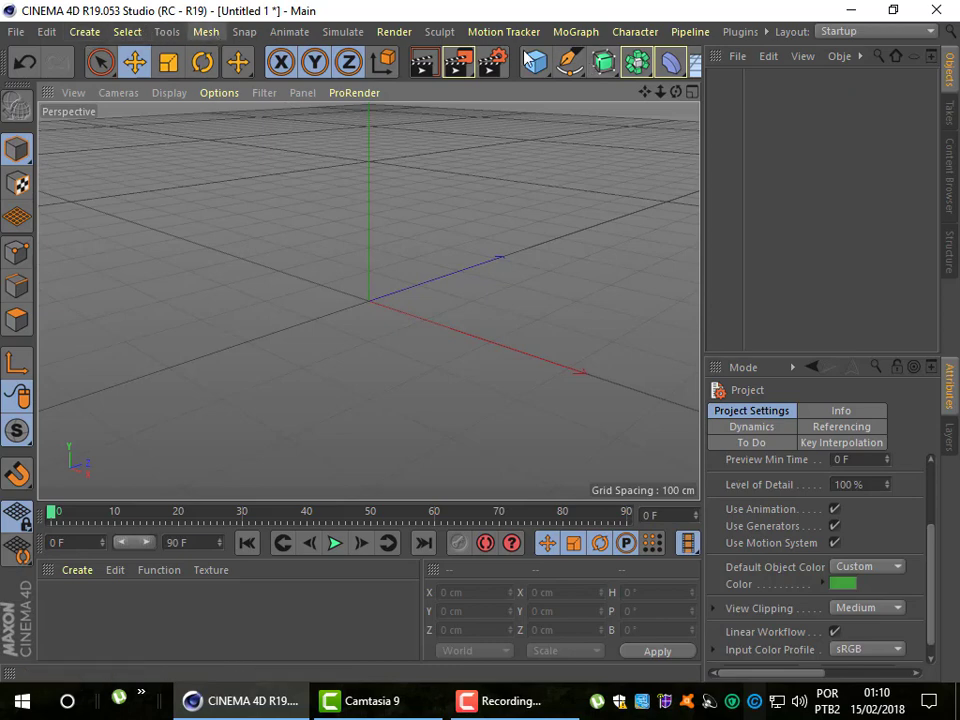
click(866, 33)
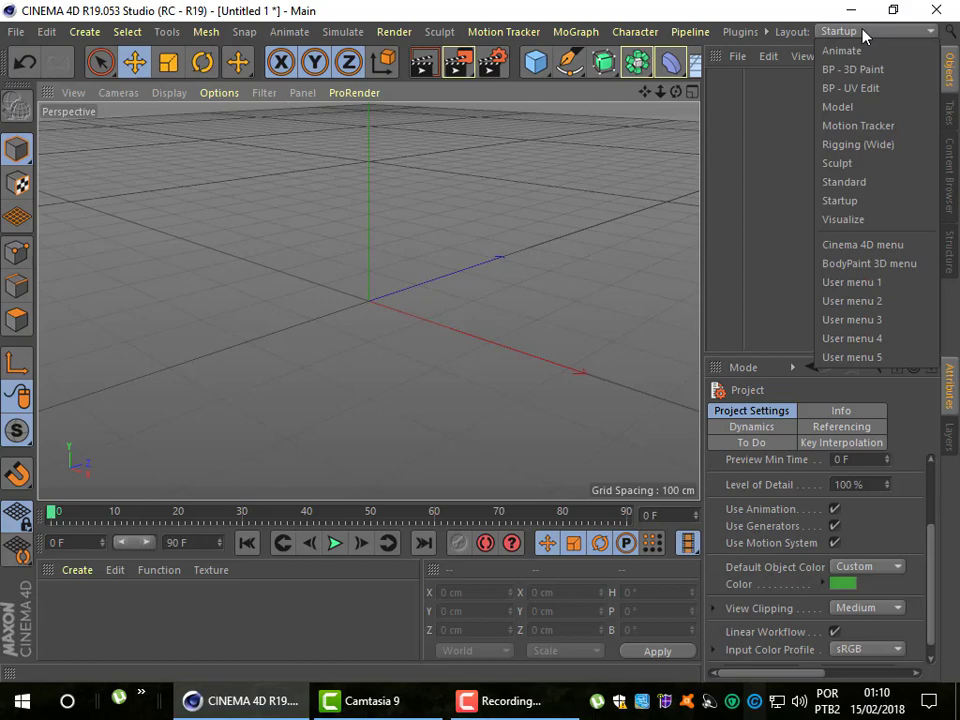
click(858, 183)
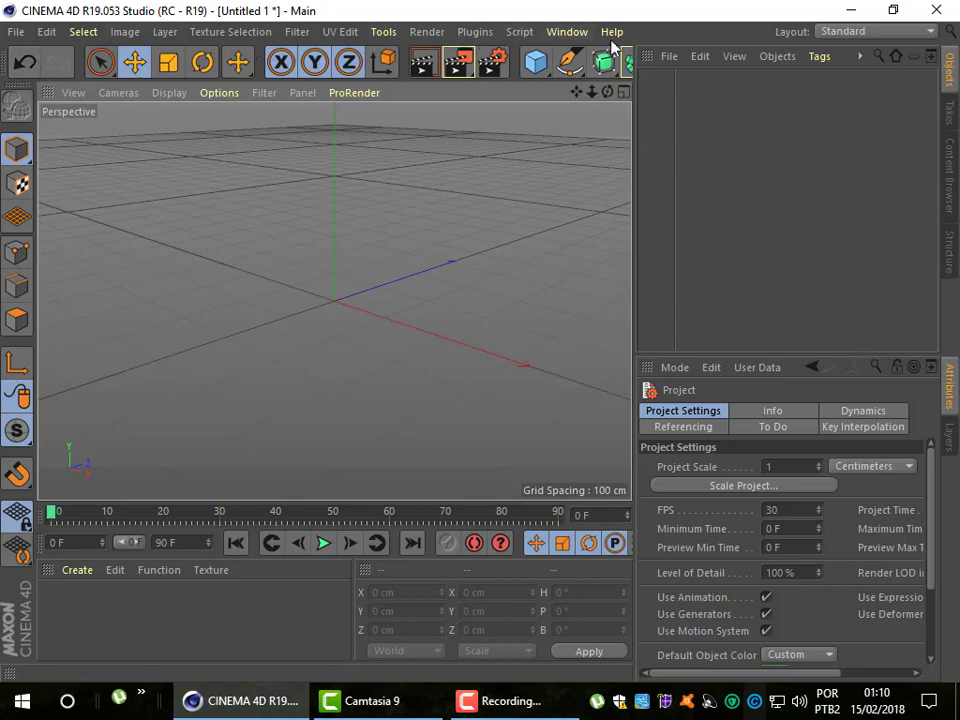
click(842, 32)
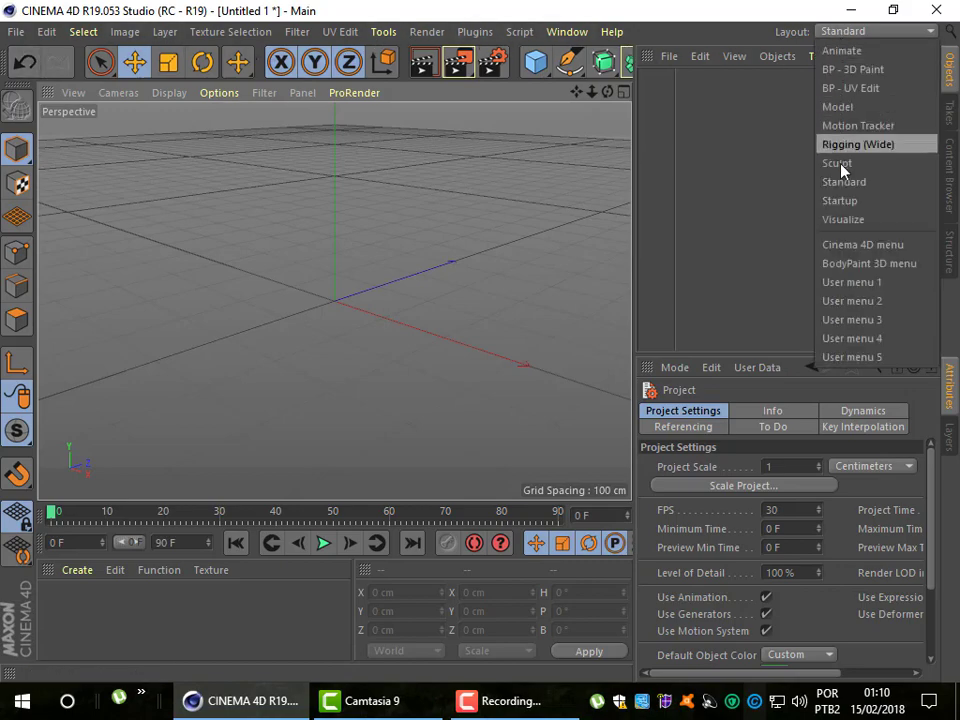
click(857, 220)
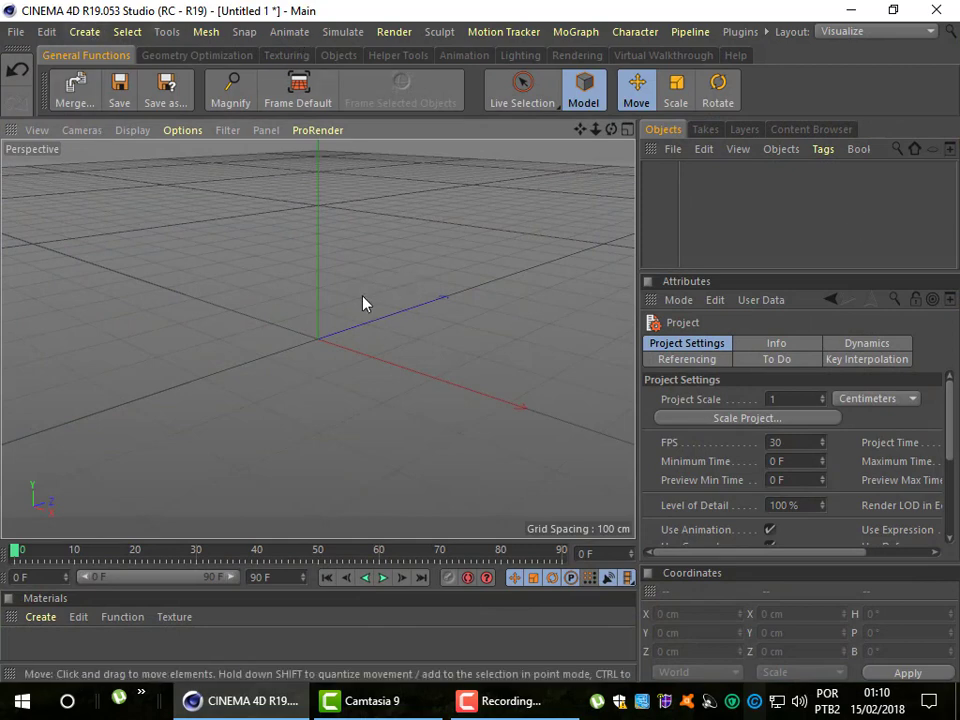
click(860, 33)
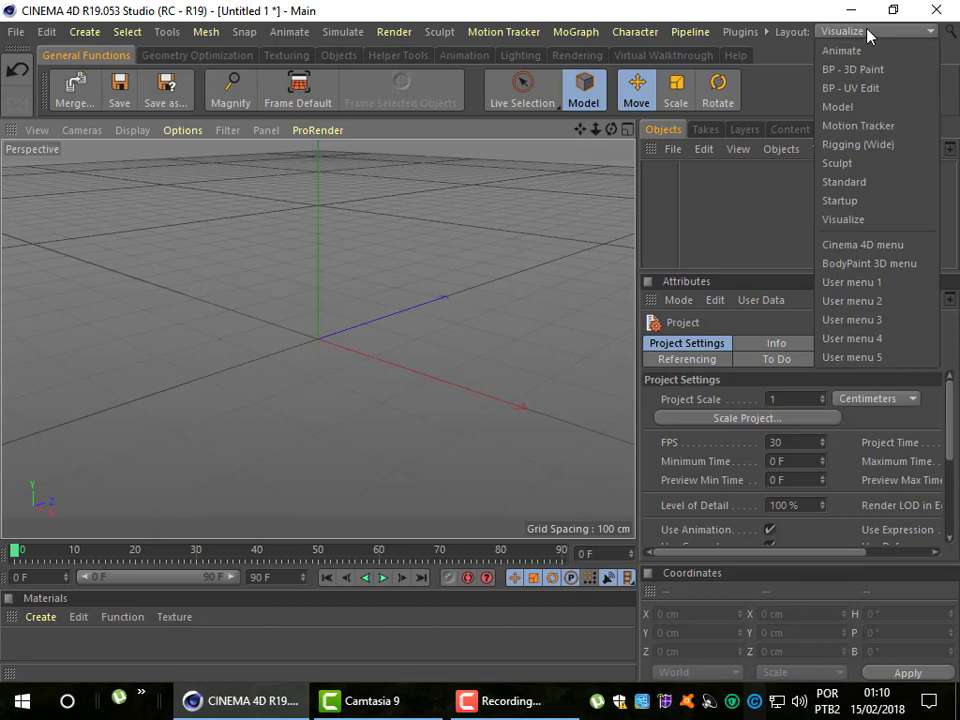
click(843, 219)
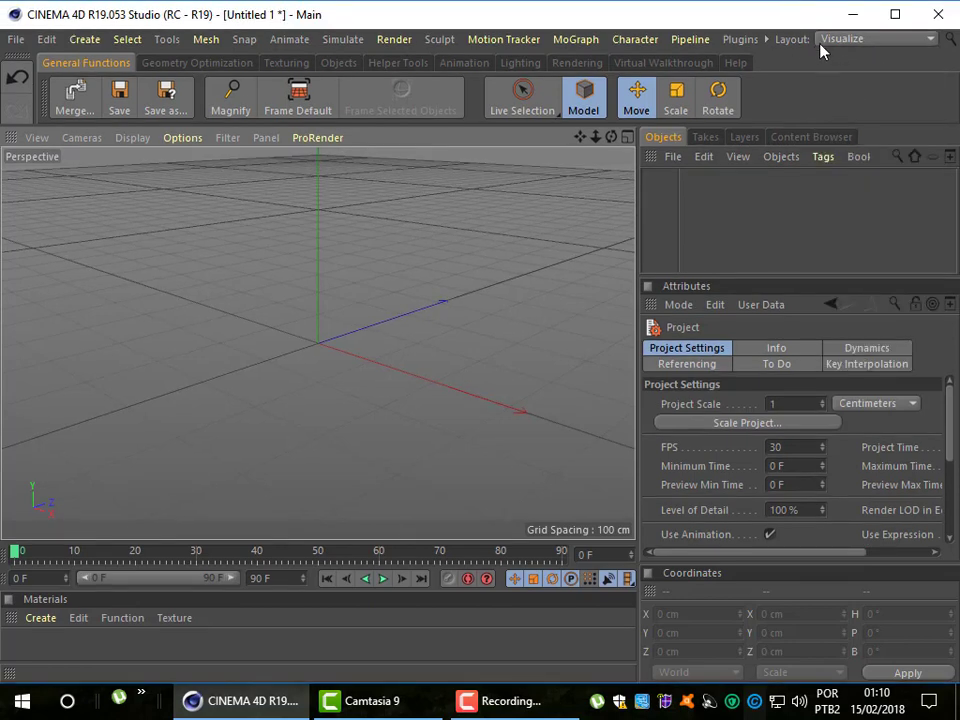
click(844, 38)
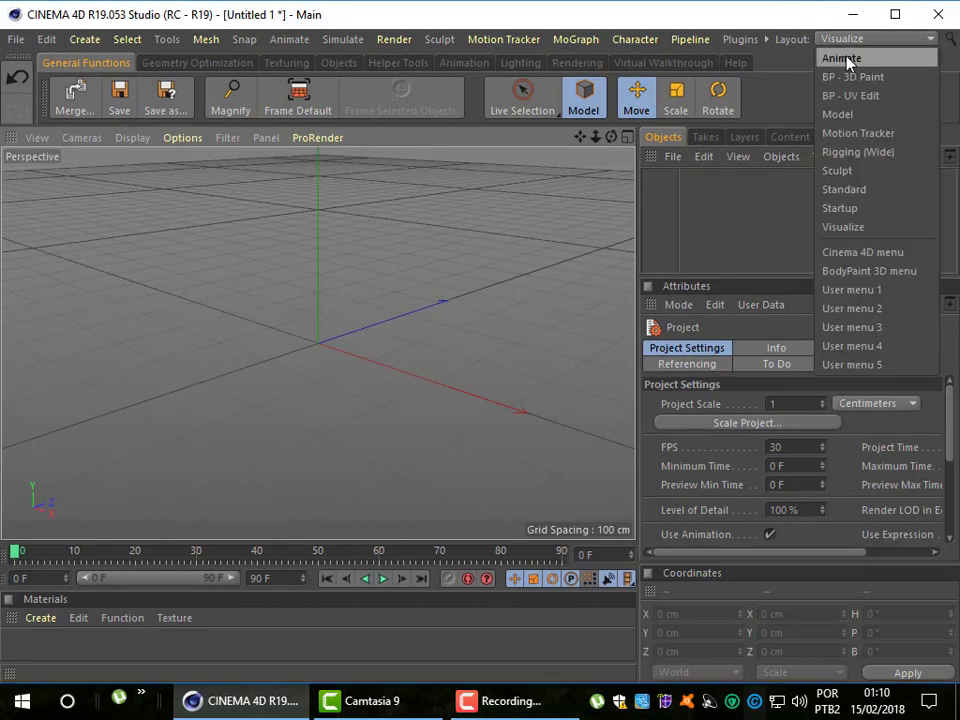
- Try the Animate layout, scrubbing its timeline to frame 6, then BP - 3D Paint
click(847, 57)
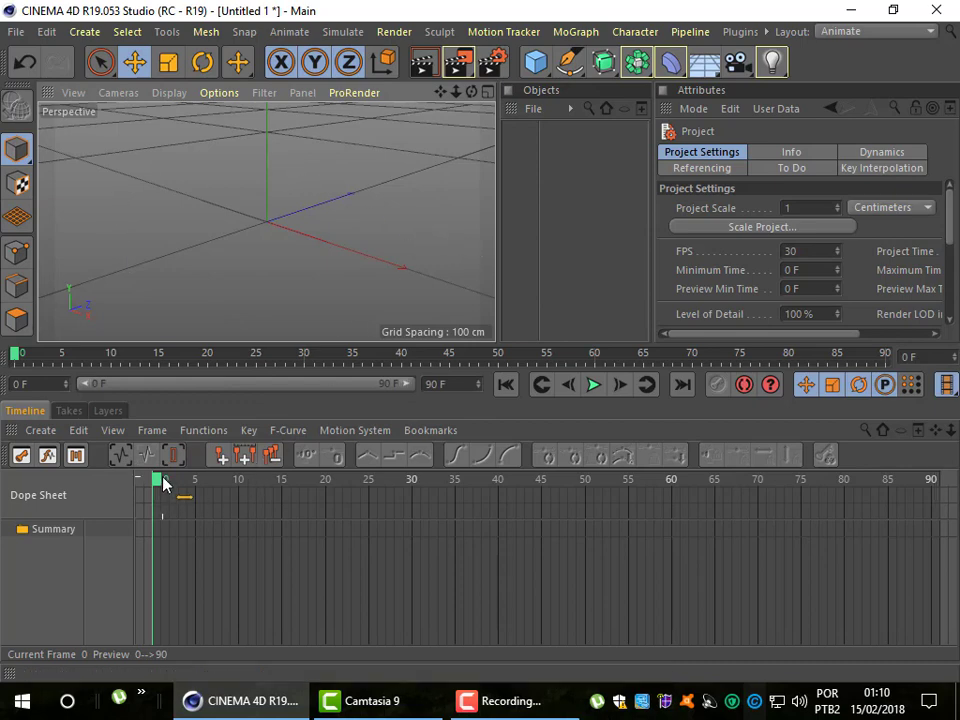
mouse_move(165, 485)
mouse_down()
mouse_move(214, 476)
mouse_move(130, 476)
mouse_up()
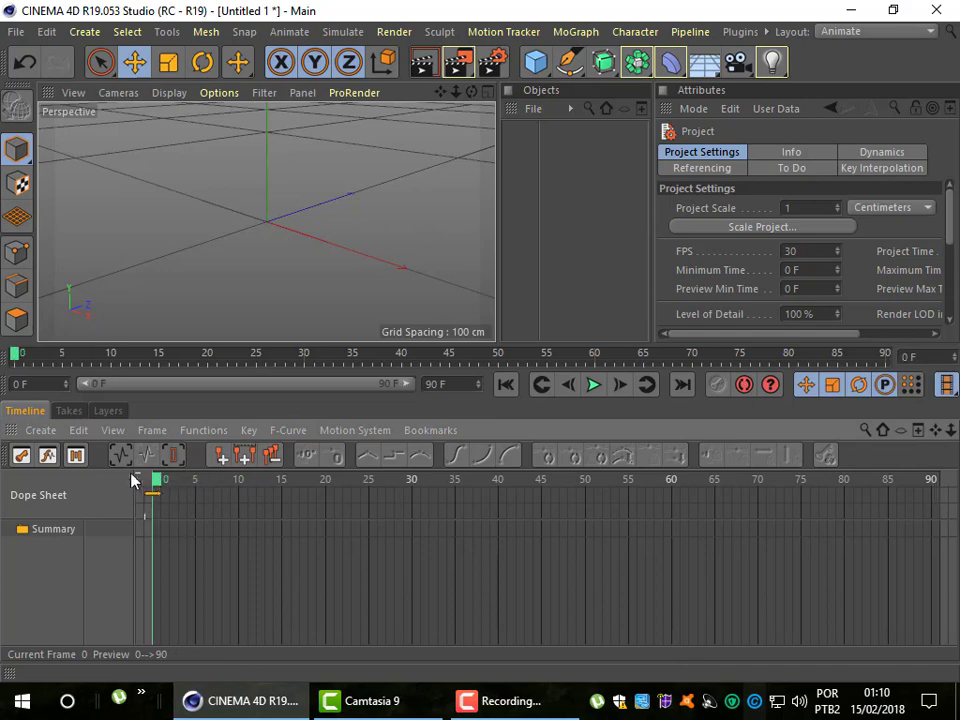
click(840, 31)
click(837, 68)
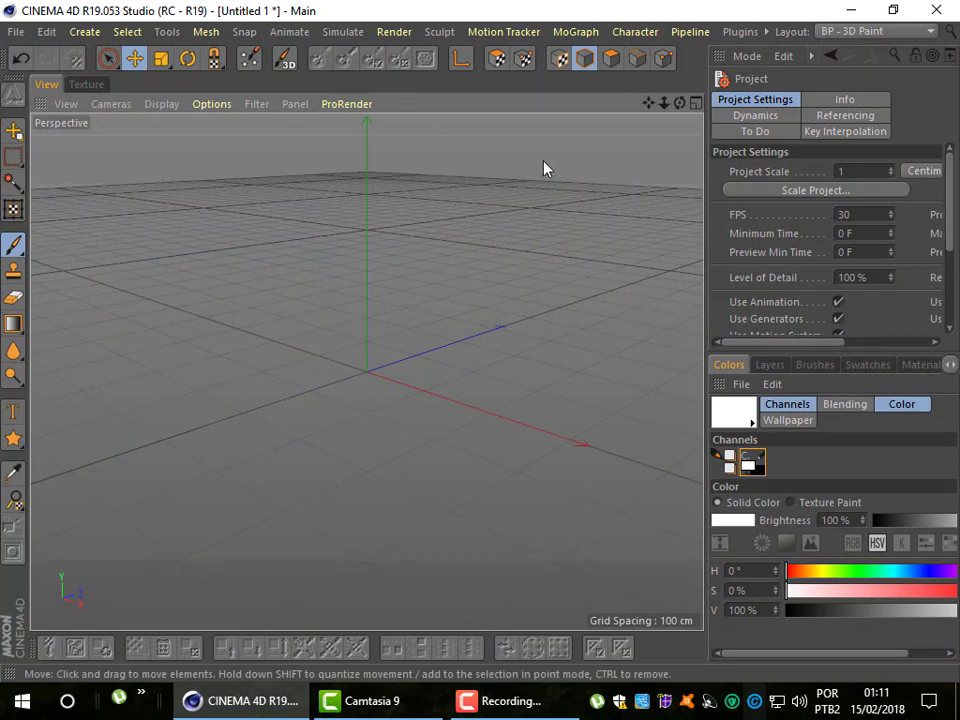
- Cycle through the BP - UV Edit and Model layouts, ending on Startup
click(864, 33)
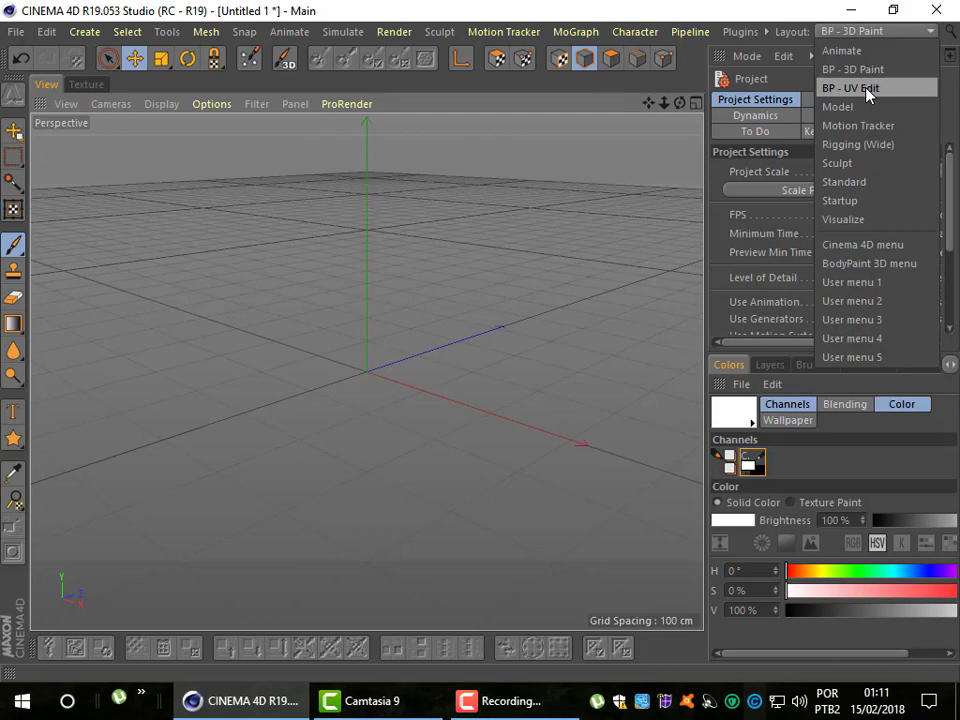
click(867, 92)
click(851, 33)
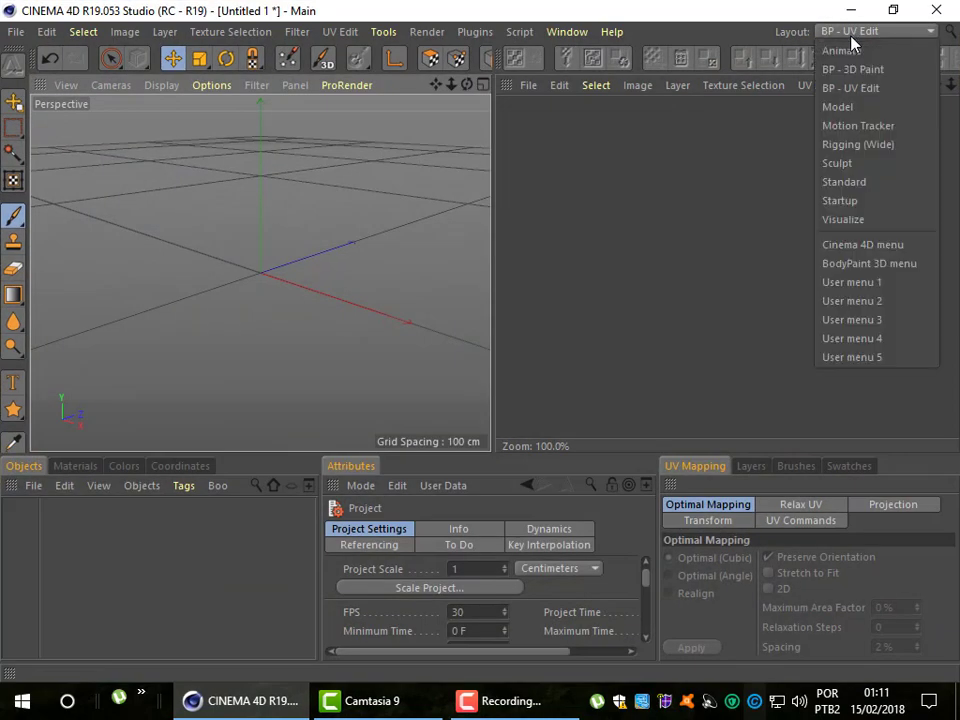
click(865, 107)
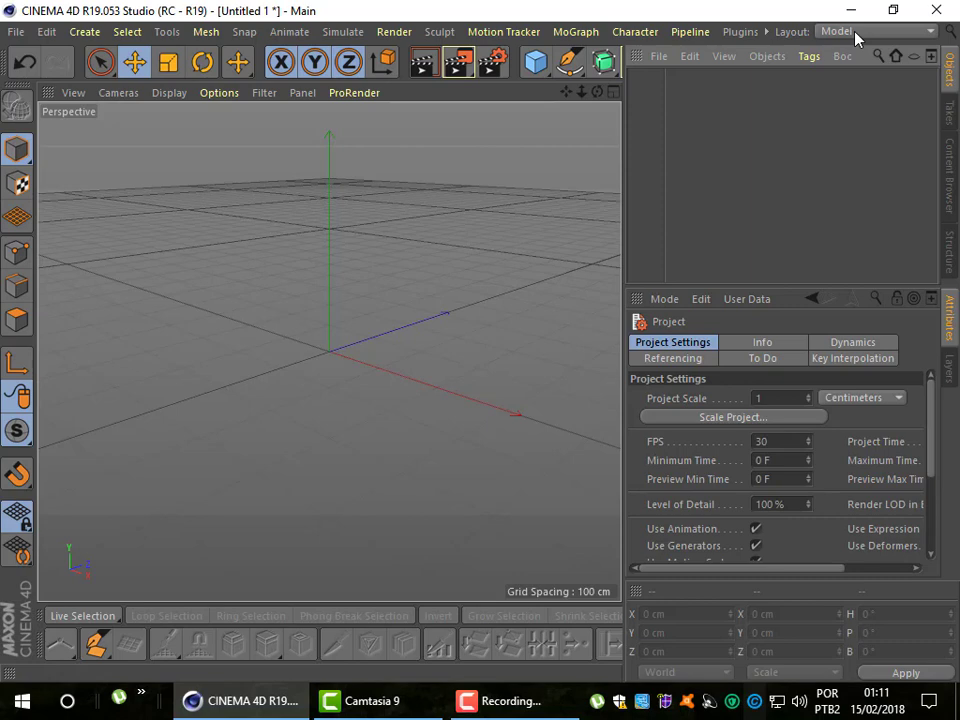
click(855, 35)
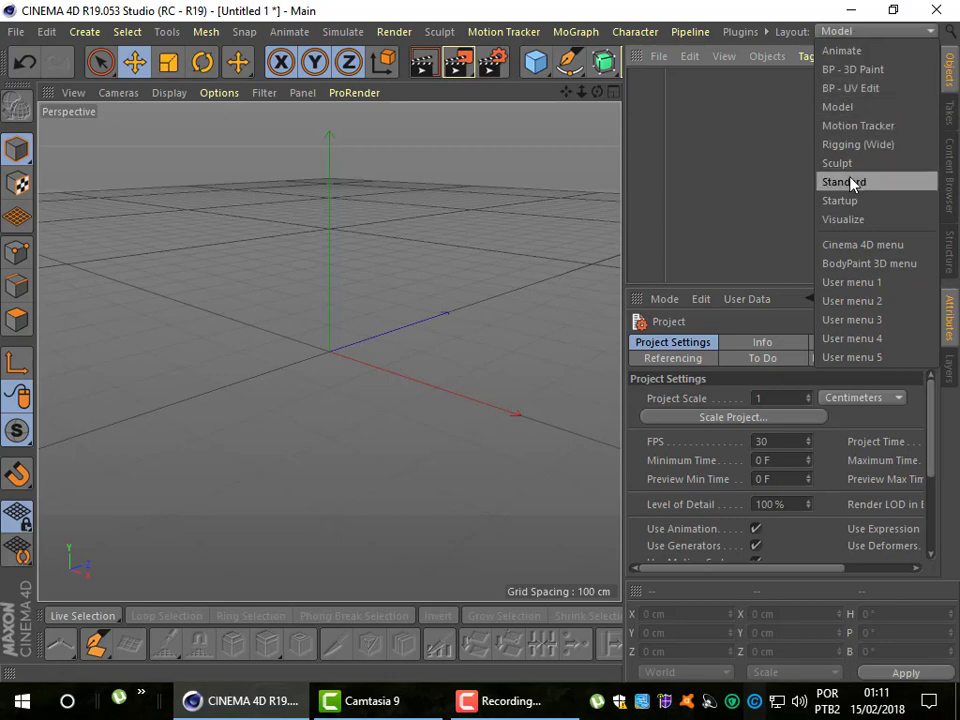
click(851, 201)
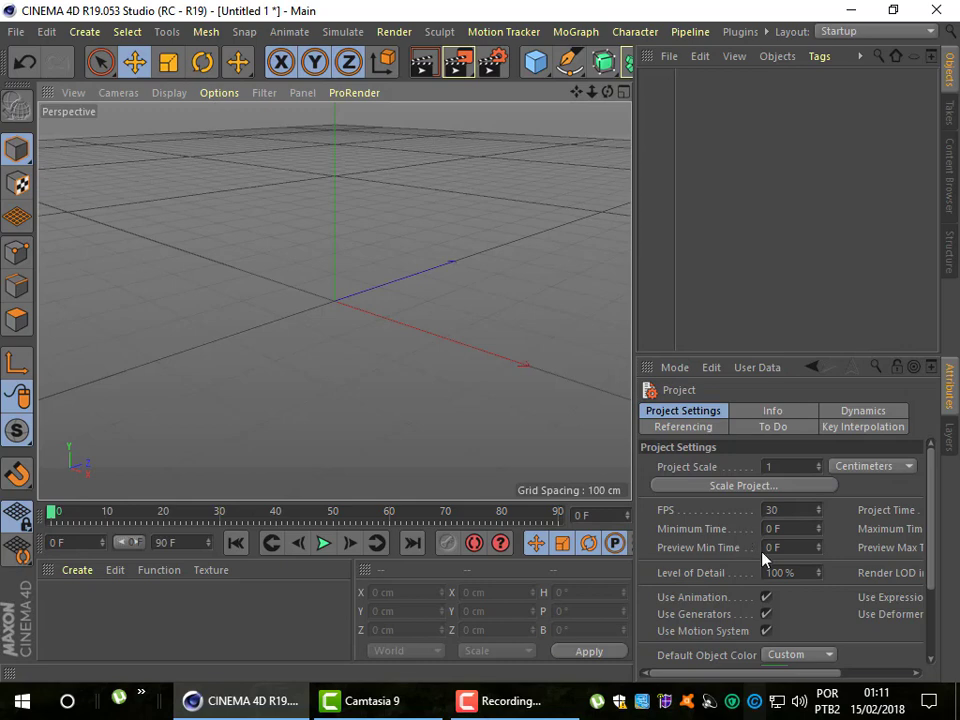
- Set the project Maximum Time to 200 F
mouse_move(821, 676)
mouse_down()
mouse_move(878, 678)
mouse_move(806, 680)
mouse_up()
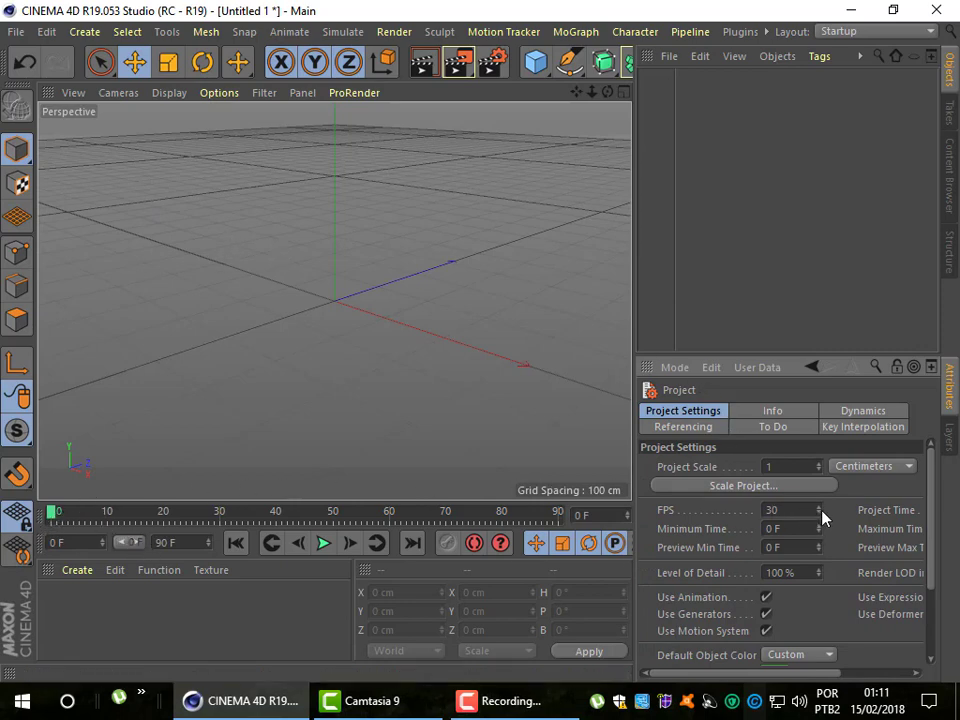
click(850, 672)
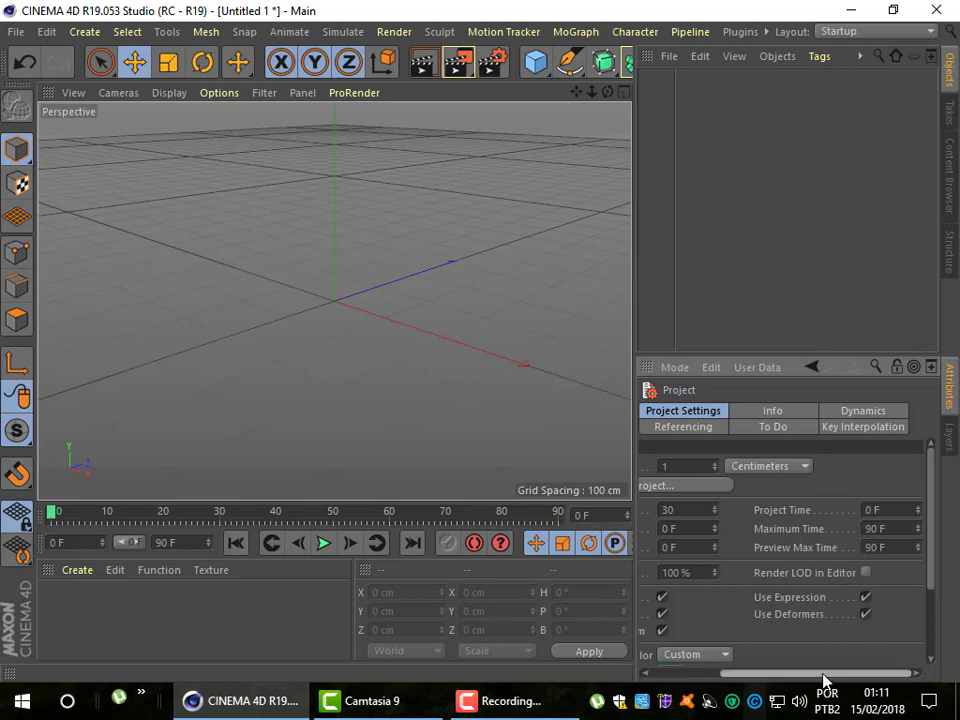
double_click(893, 529)
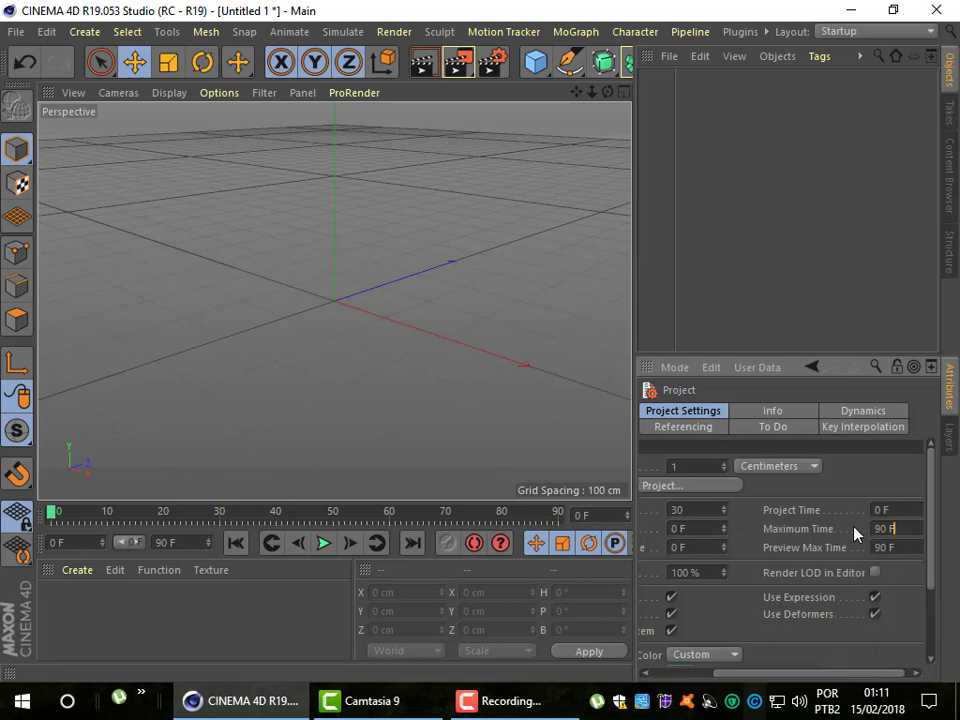
text(200)
key(Return)
- Restore Maximum Time to 90 F, widen the viewport, and return the playhead to frame 0
drag(90, 512, 214, 512)
double_click(196, 542)
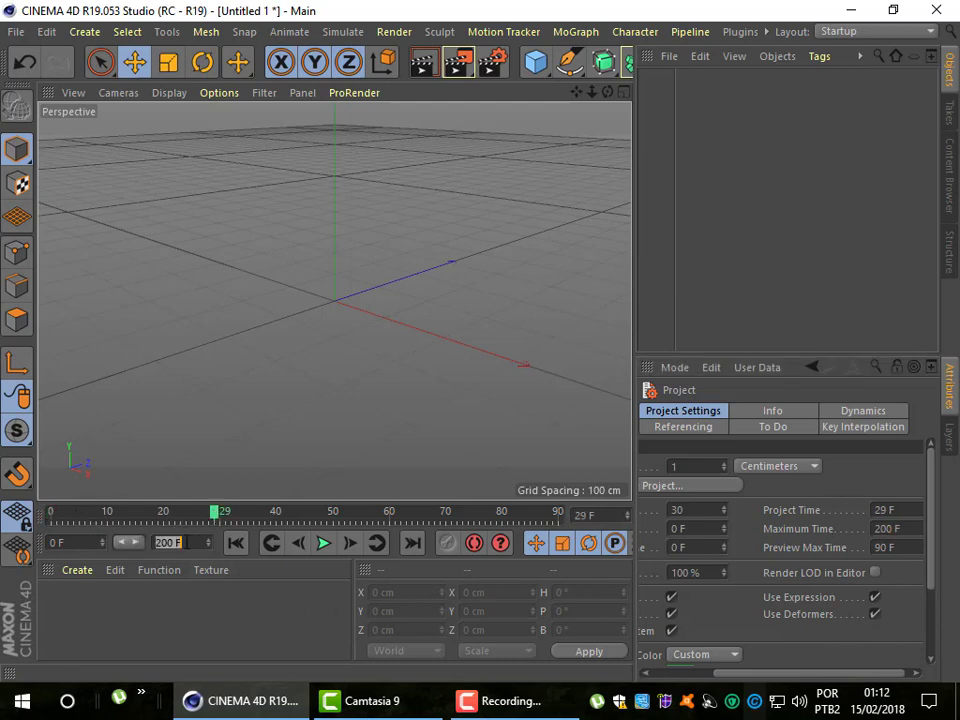
click(900, 528)
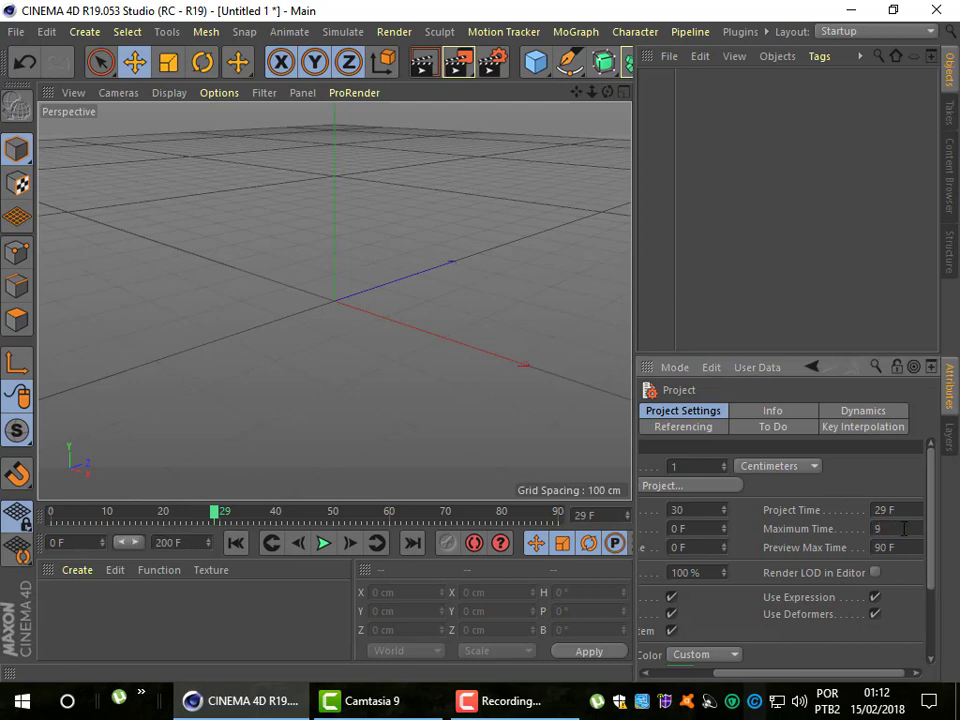
text(90)
key(Return)
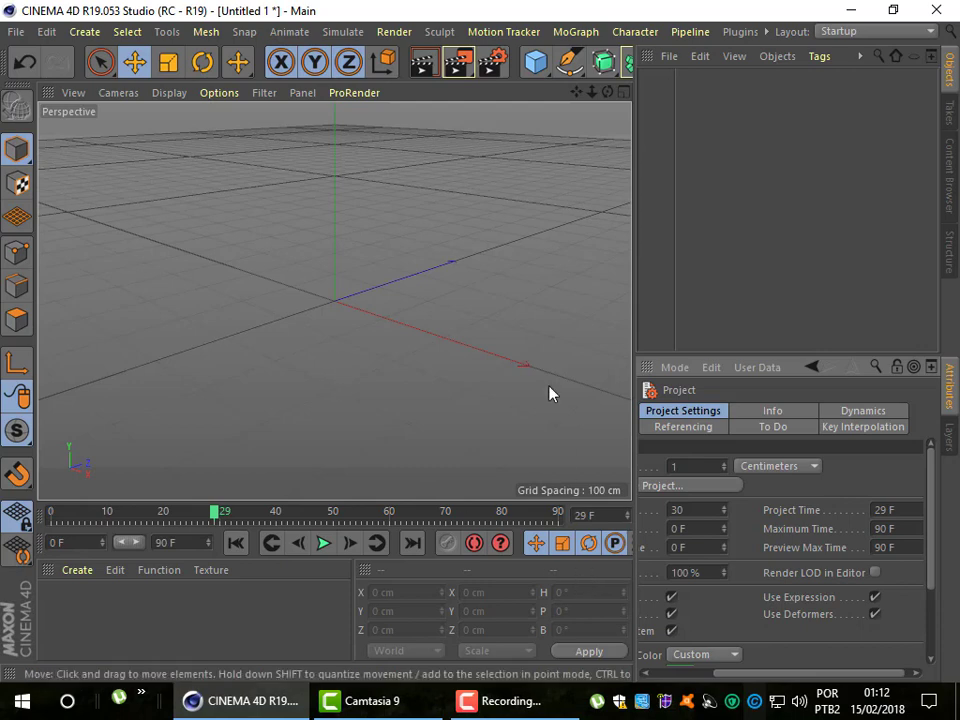
drag(636, 315, 705, 310)
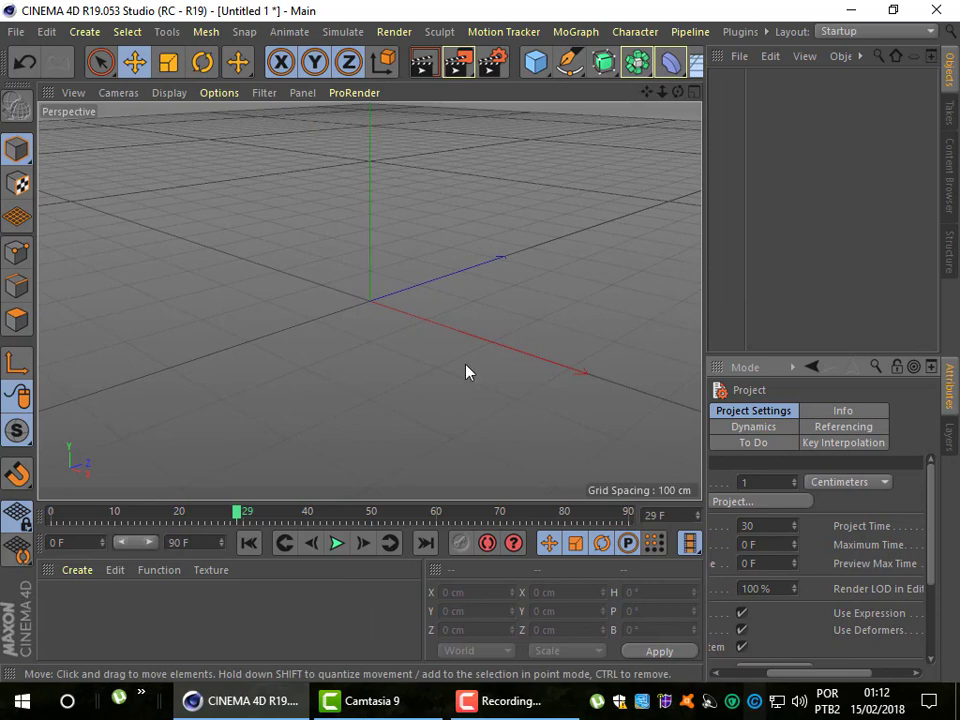
drag(238, 512, 52, 511)
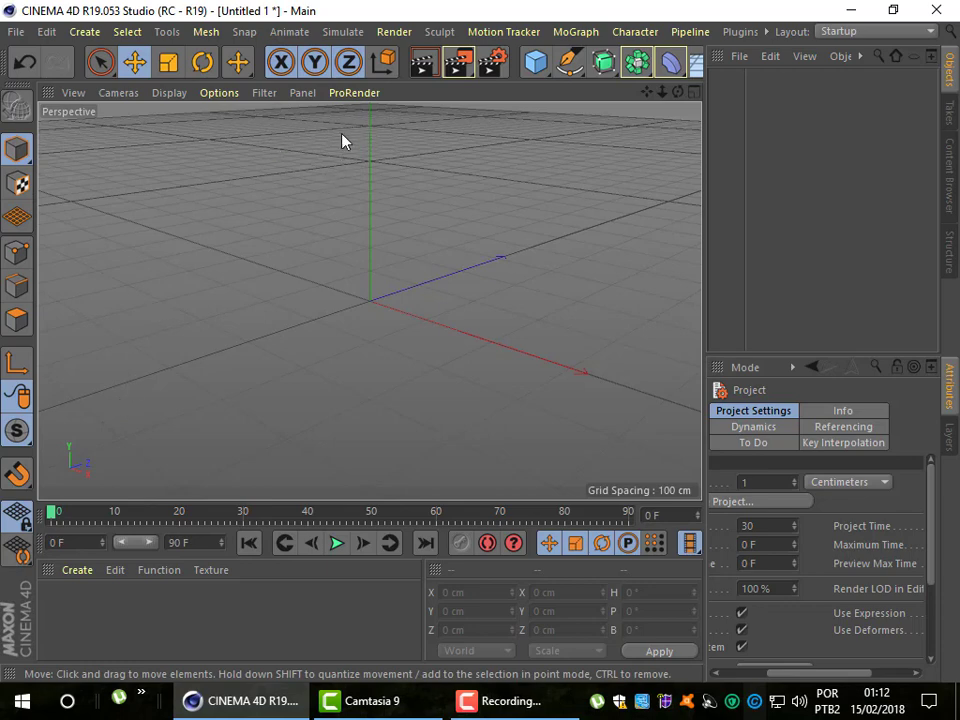
- Open Render Settings from the Render menu, close and reopen it, and position the window lower
click(388, 38)
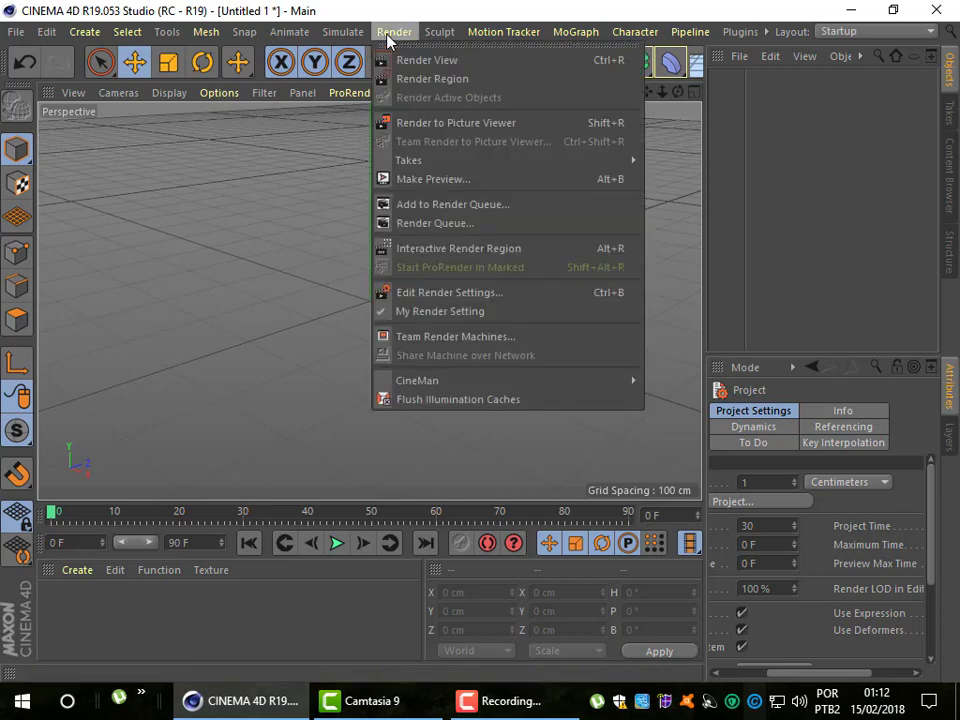
click(438, 293)
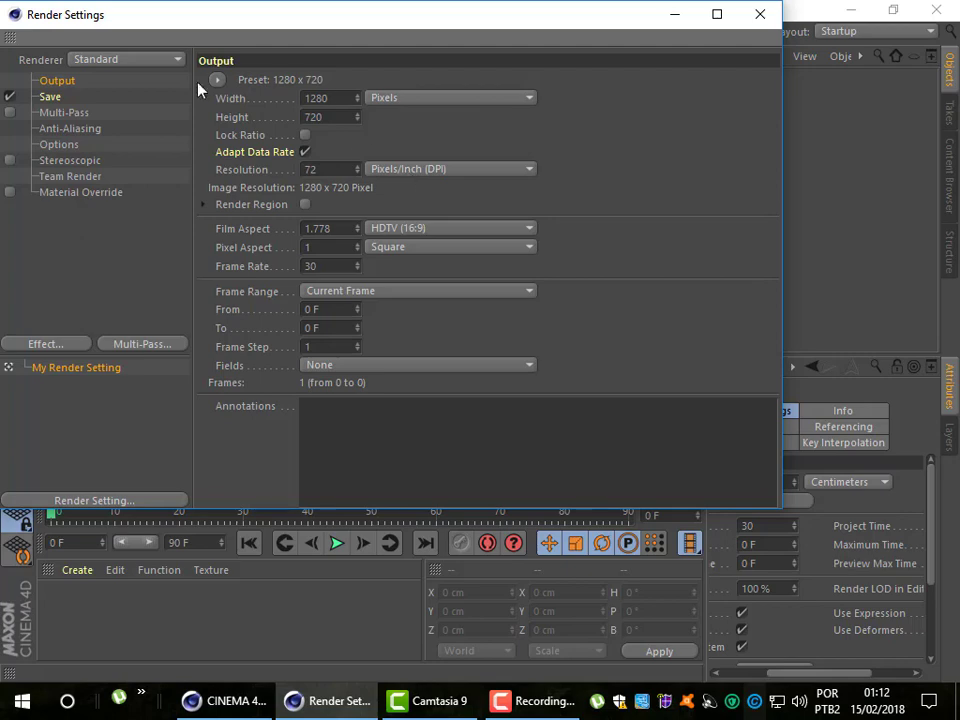
mouse_move(167, 32)
mouse_down()
mouse_move(208, 56)
mouse_move(228, 90)
mouse_up()
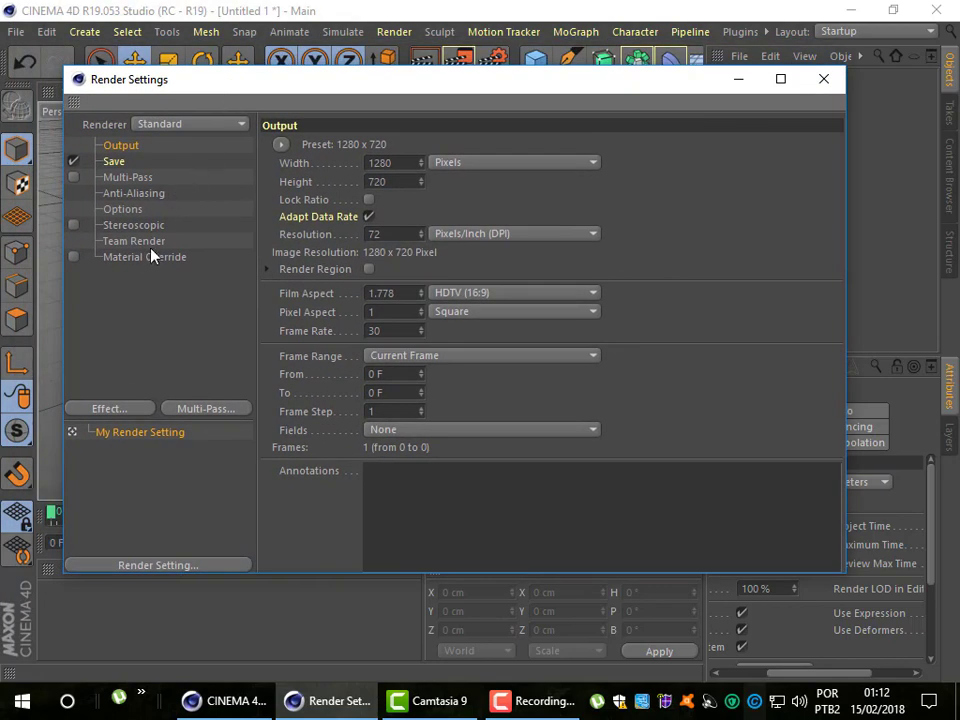
click(820, 82)
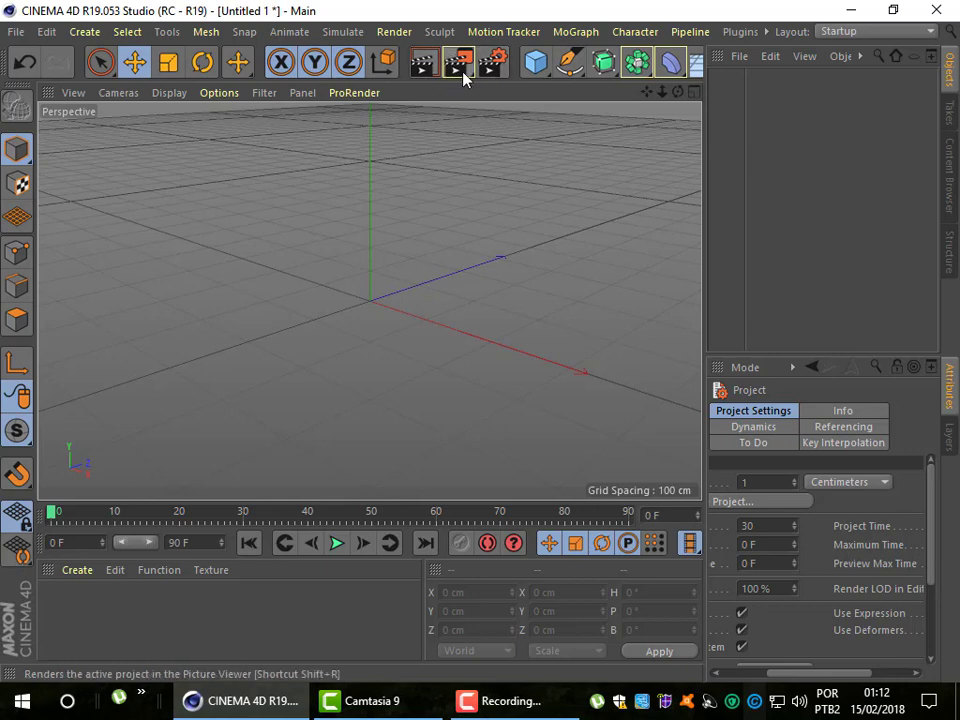
click(490, 65)
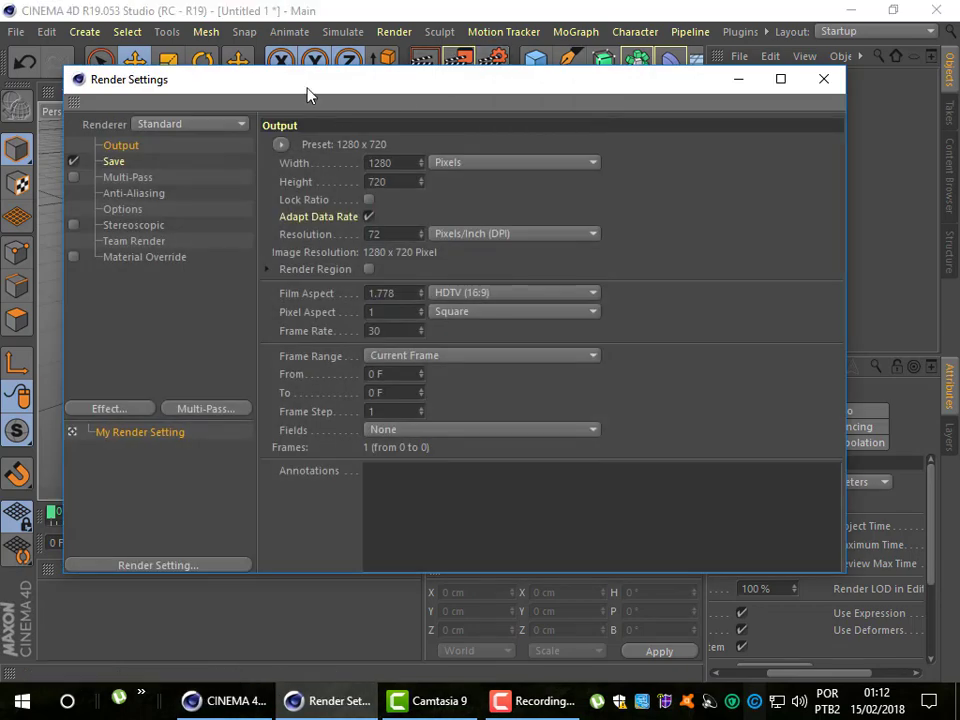
drag(220, 89, 236, 108)
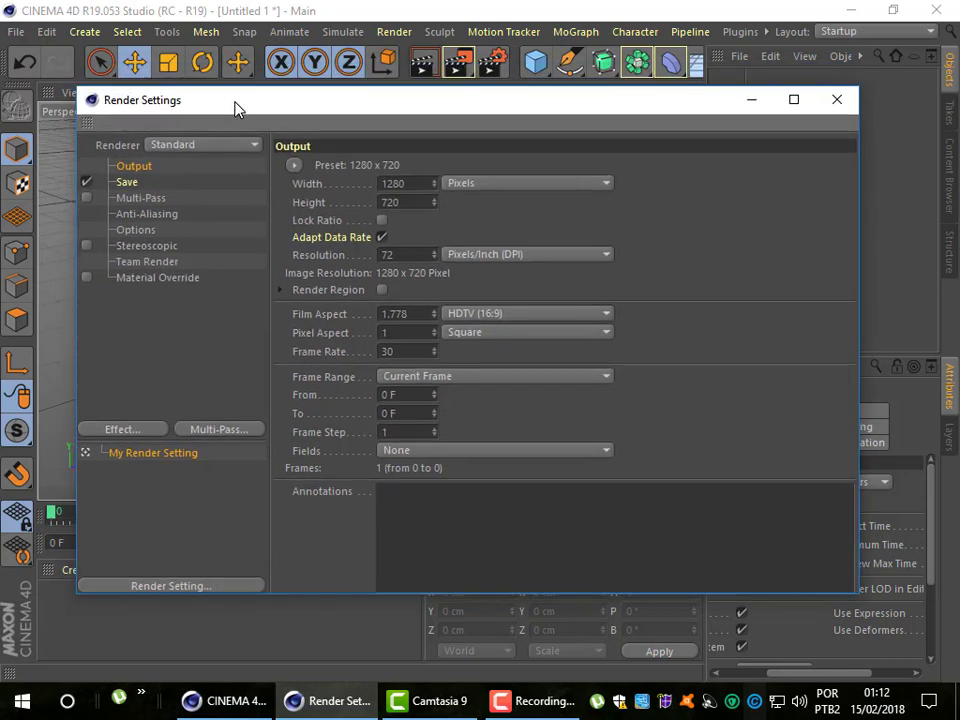
mouse_move(446, 111)
mouse_down()
mouse_move(440, 156)
mouse_move(439, 117)
mouse_up()
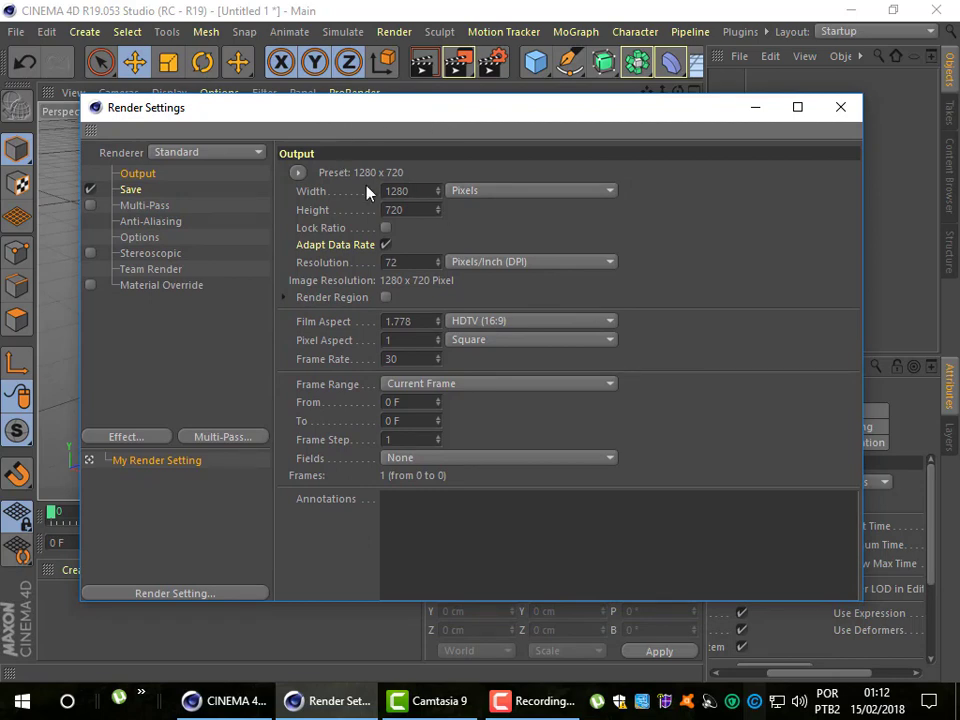
click(160, 152)
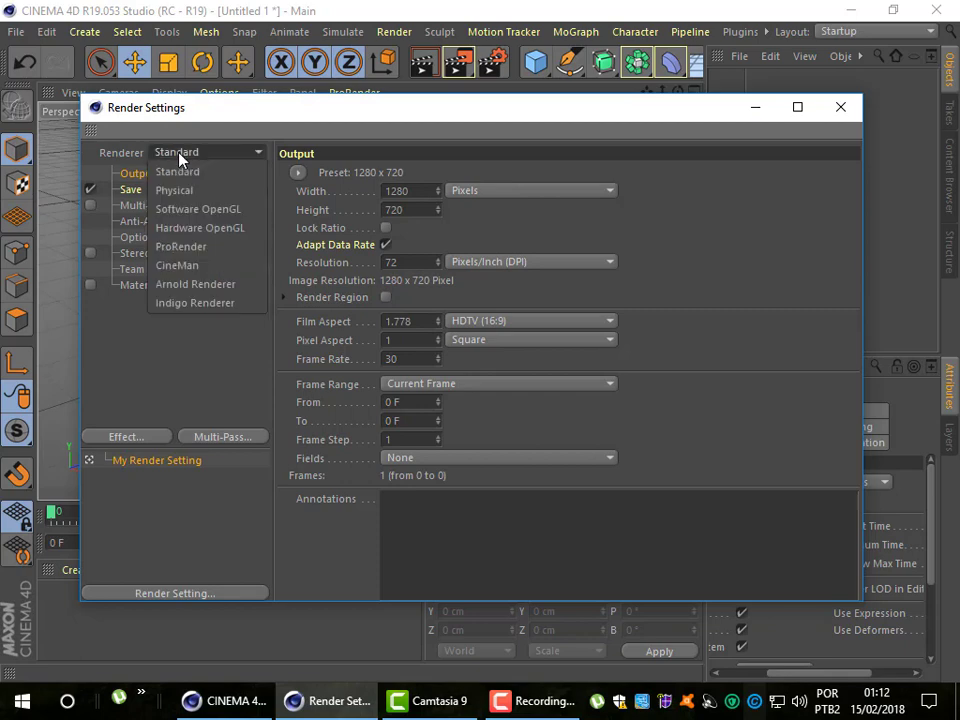
click(224, 212)
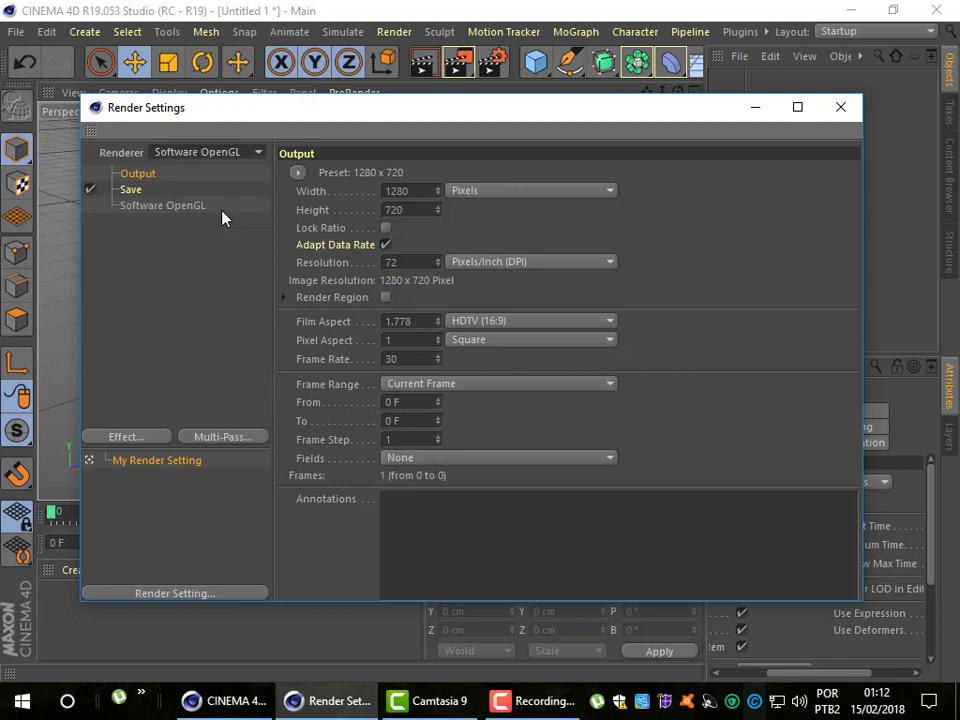
click(200, 155)
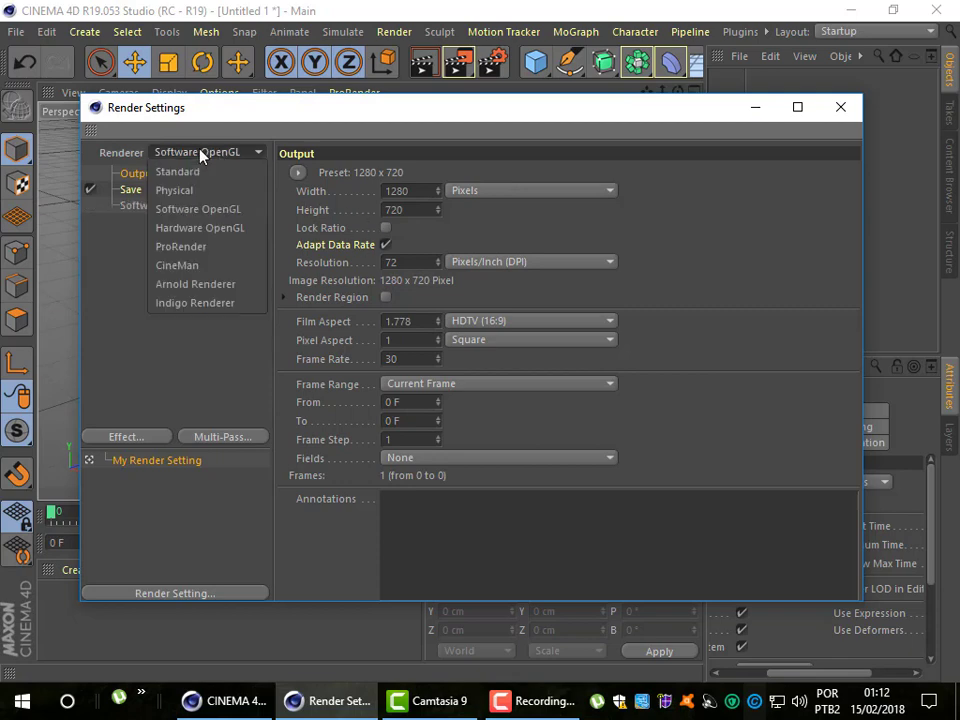
click(224, 236)
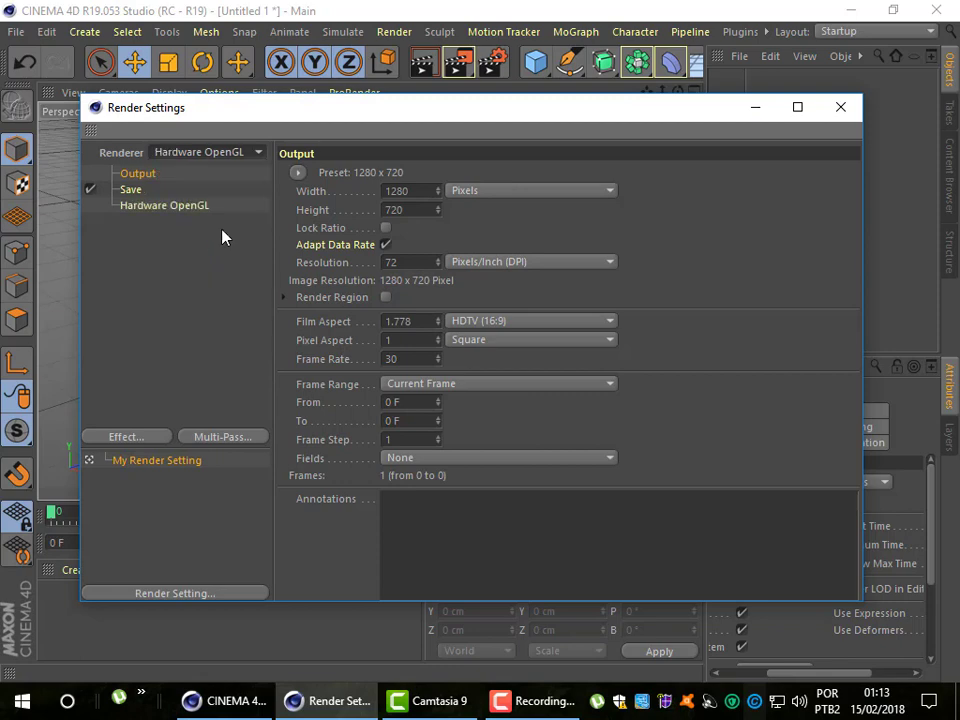
click(212, 157)
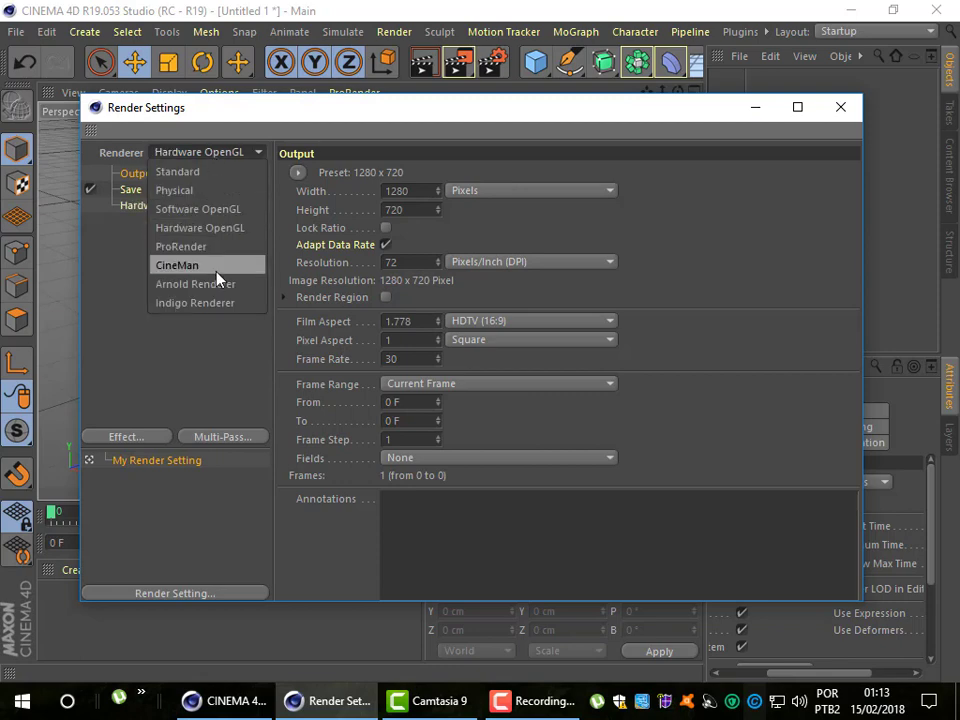
click(210, 125)
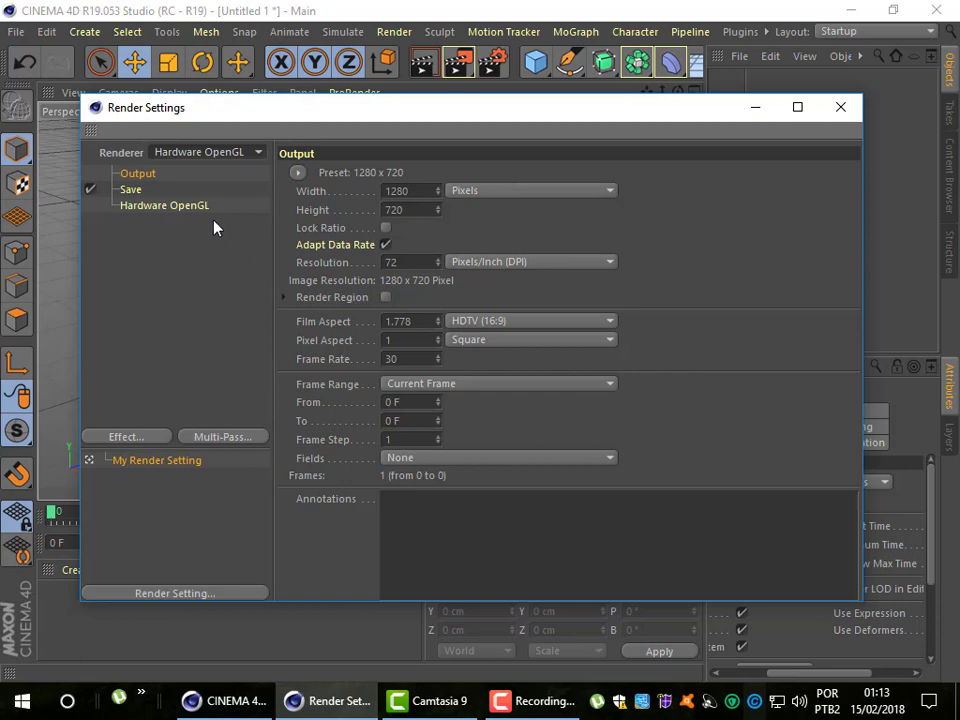
click(198, 160)
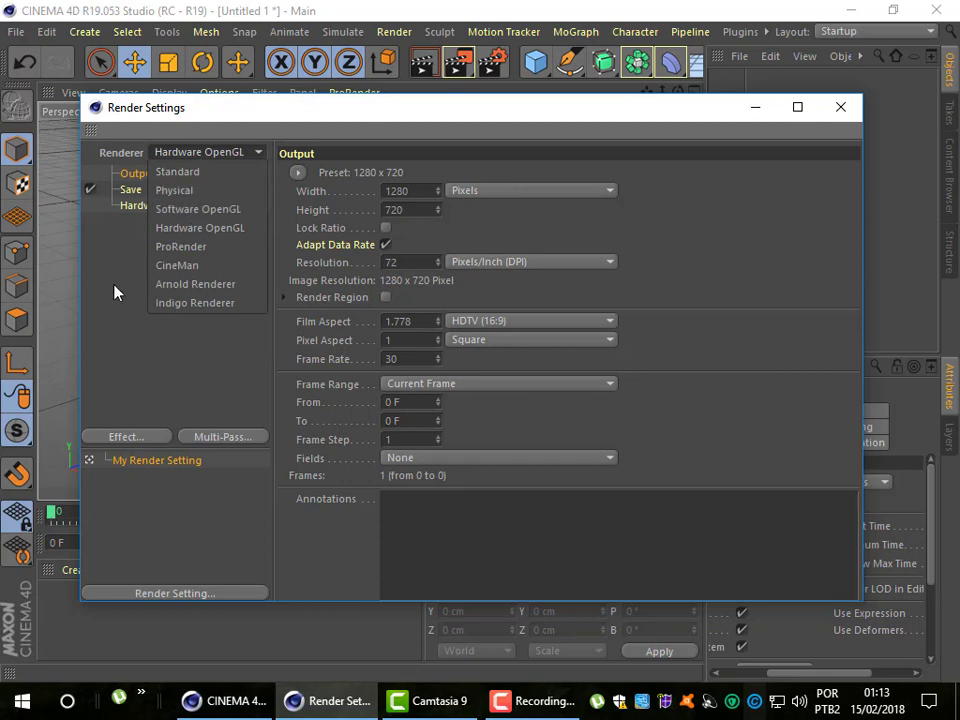
click(143, 182)
click(170, 160)
click(172, 170)
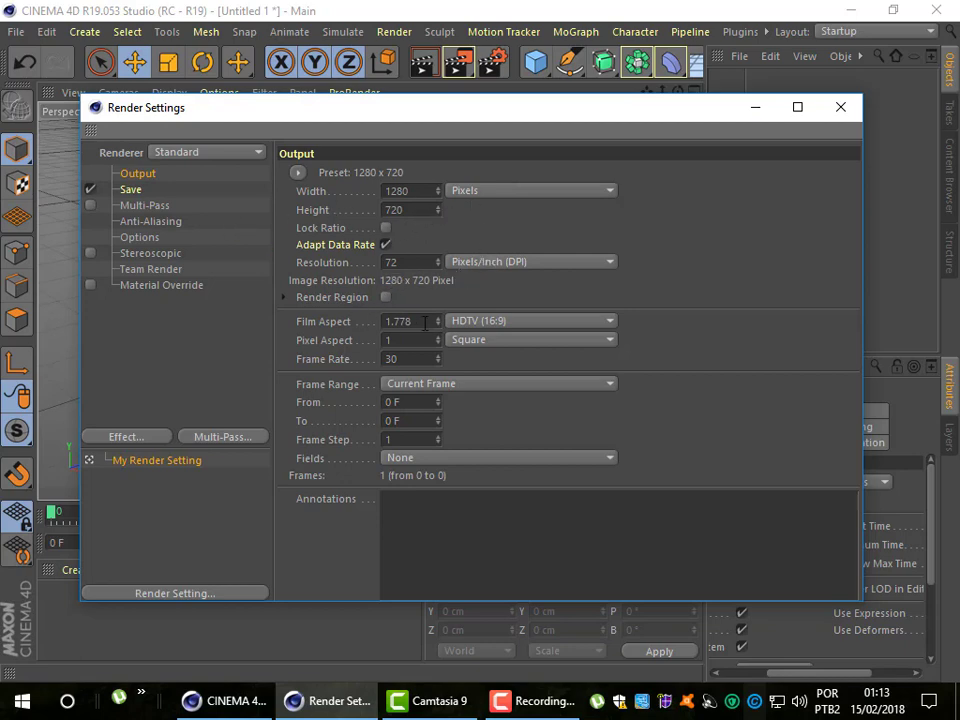
- Browse the film aspect, resolution unit and output size presets unchanged, then show Multi-Pass
click(469, 324)
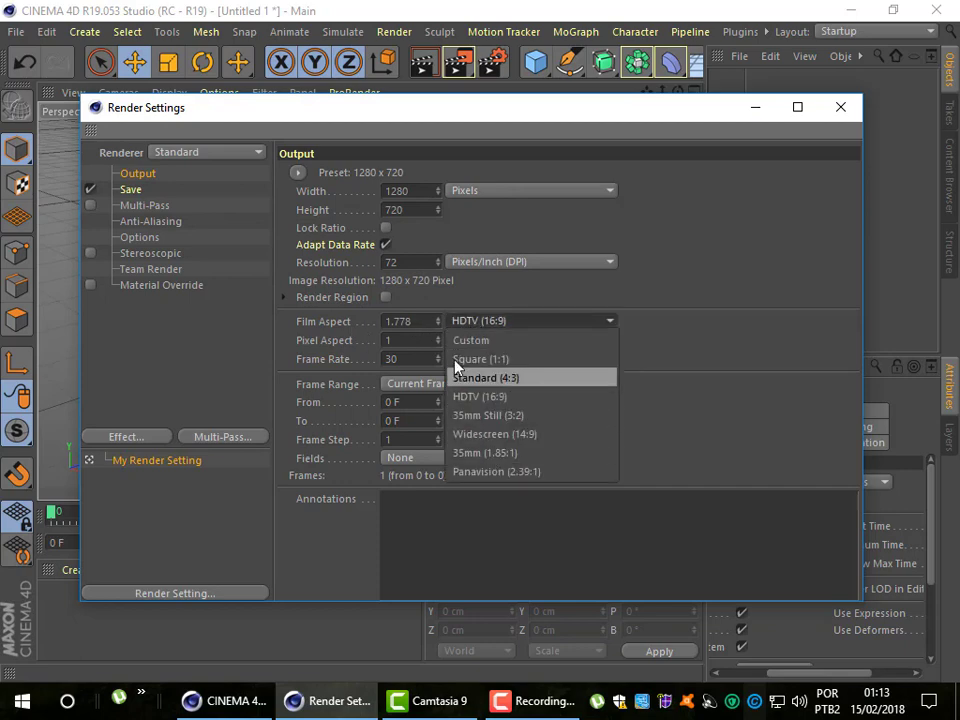
click(466, 294)
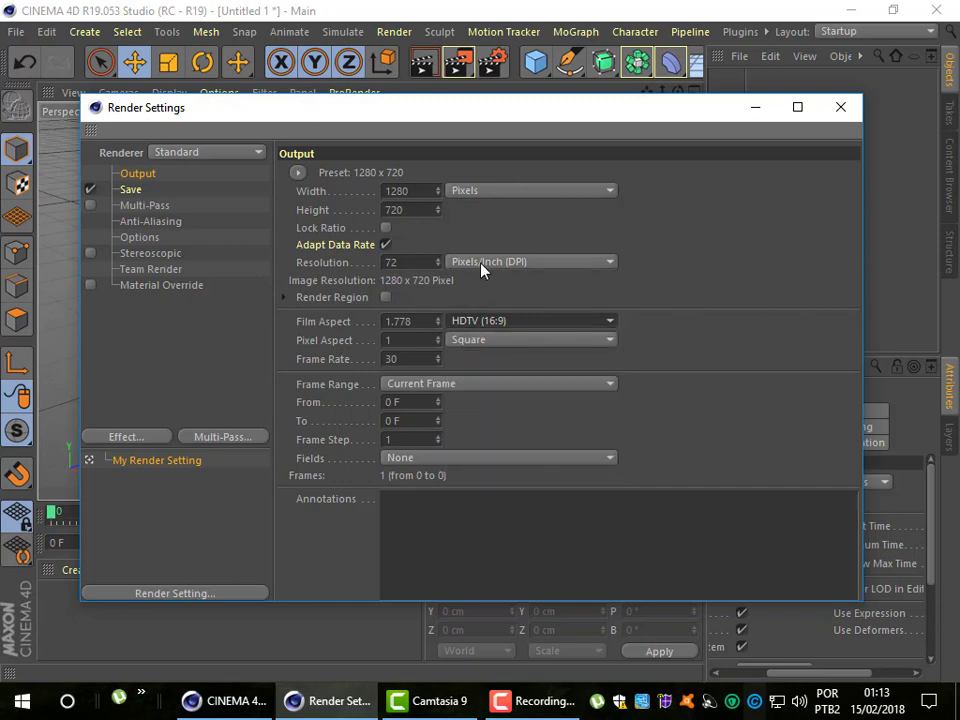
click(482, 266)
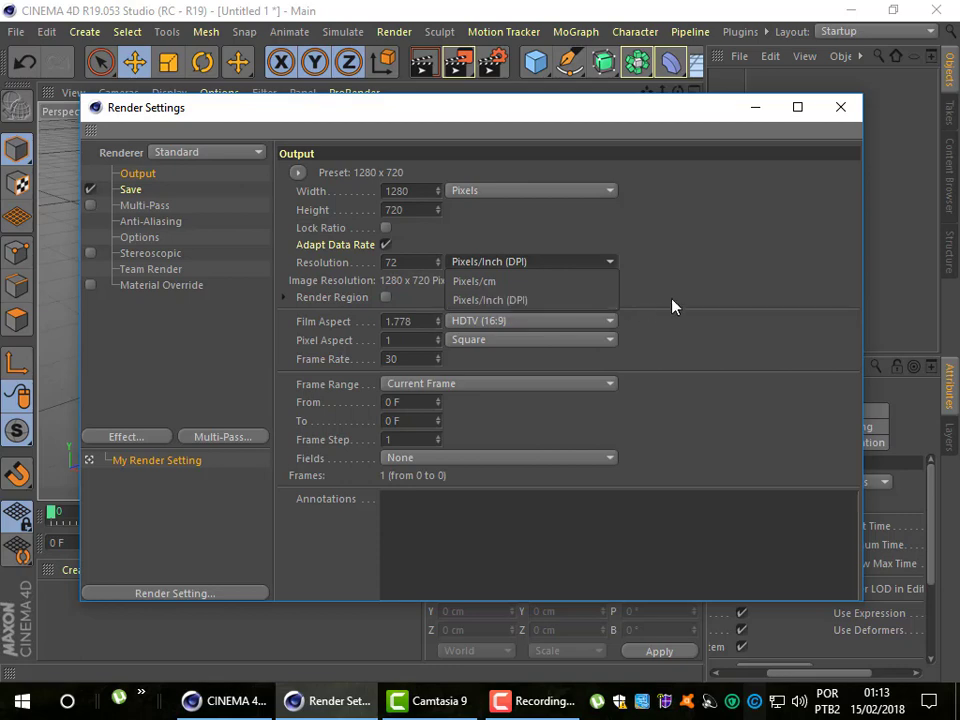
click(299, 174)
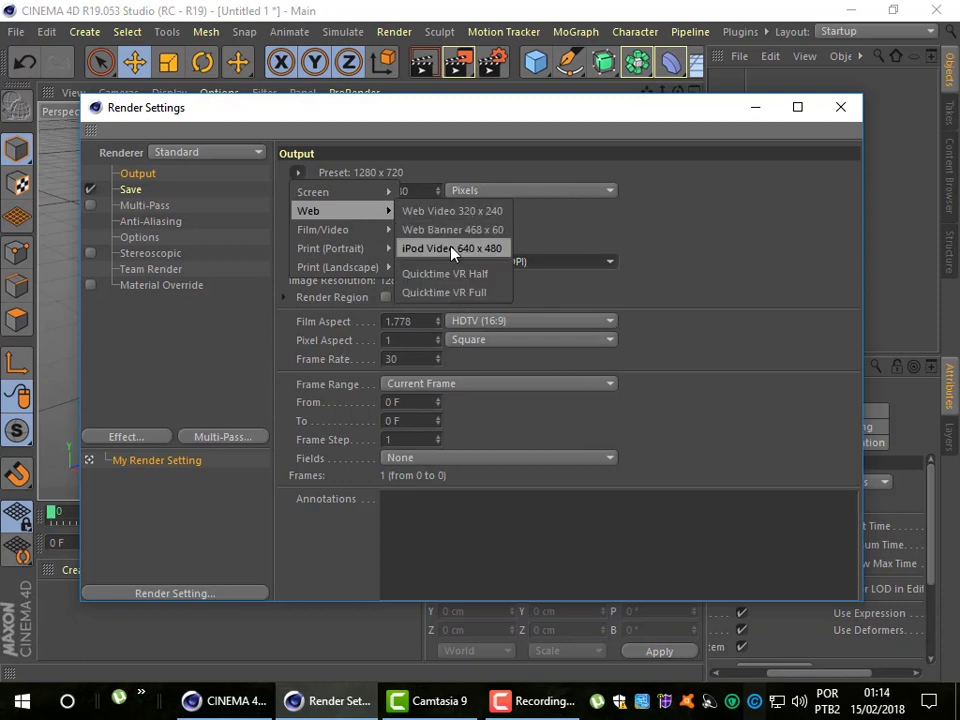
mouse_move(323, 229)
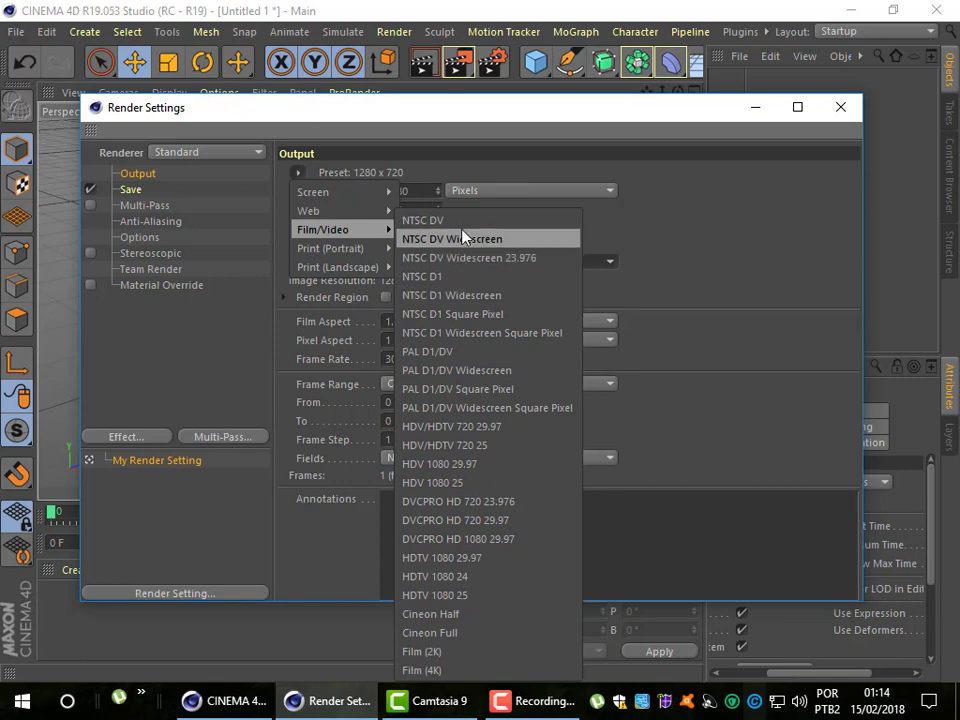
click(653, 238)
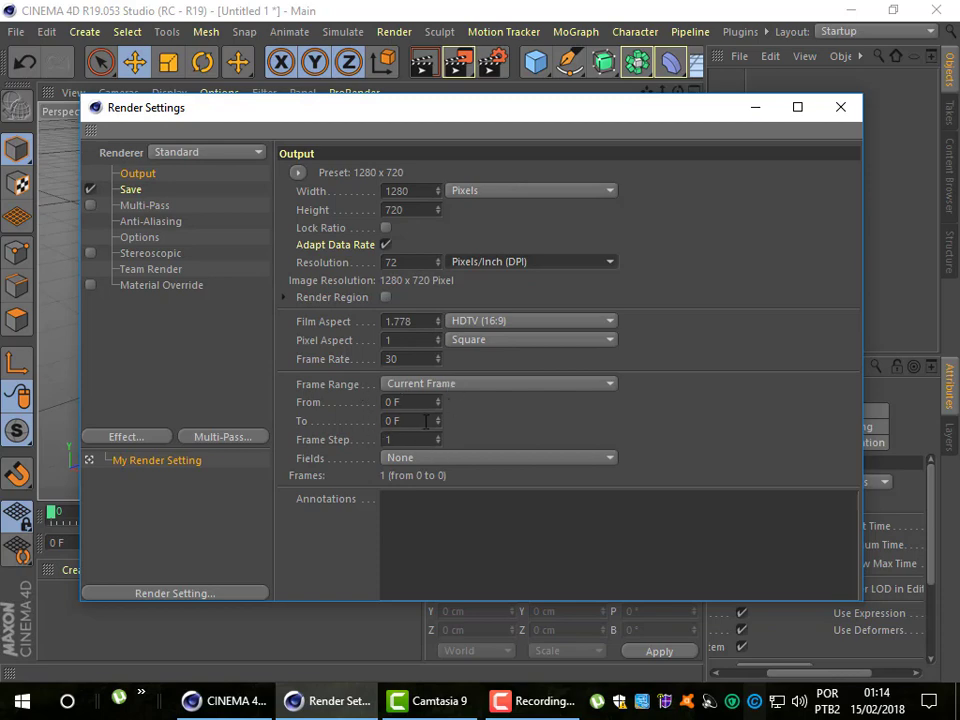
click(150, 206)
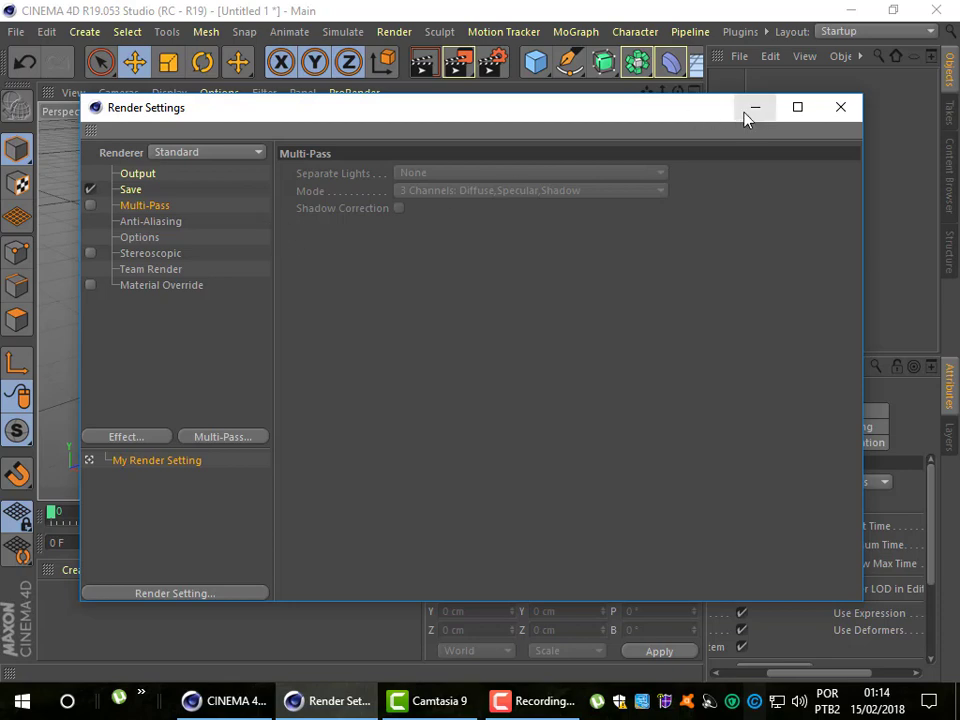
- View the Anti-Aliasing settings and its mode list, keeping Geometry
click(158, 224)
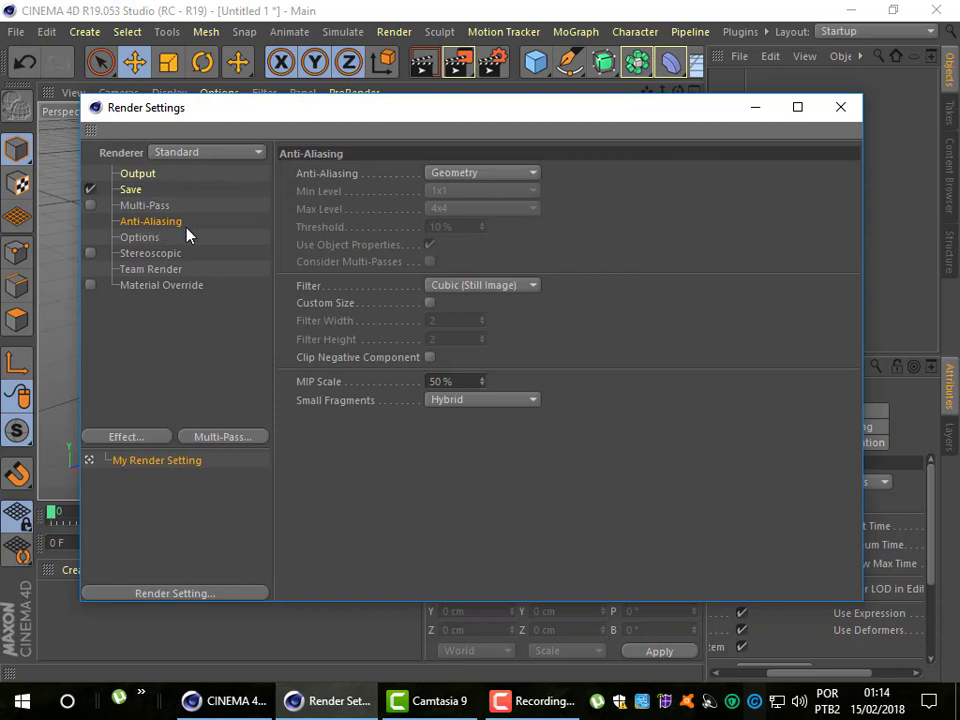
click(148, 208)
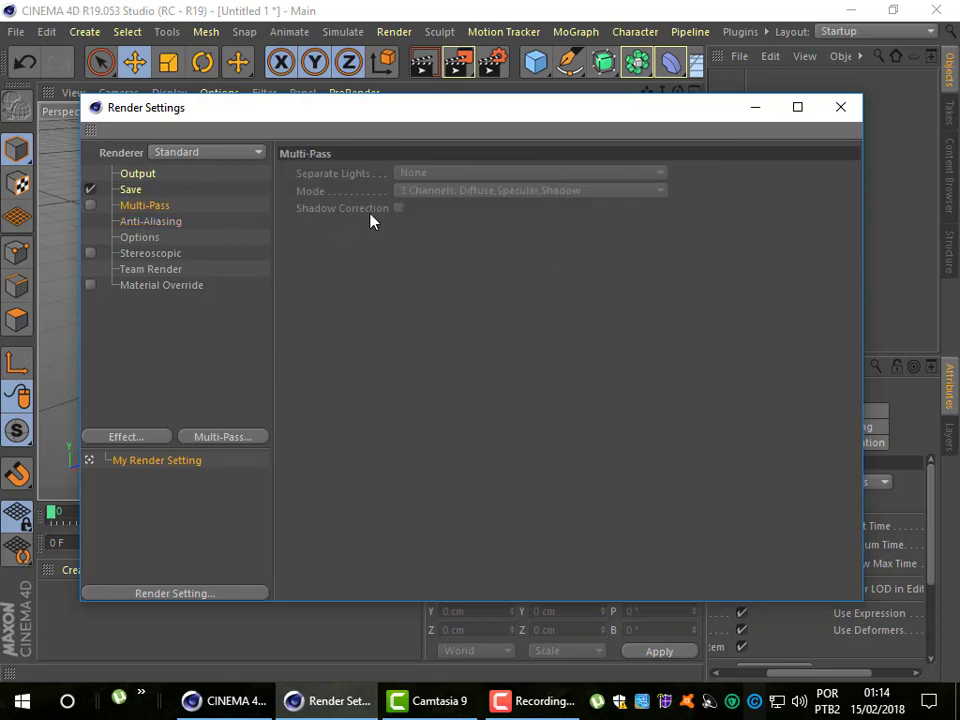
click(128, 223)
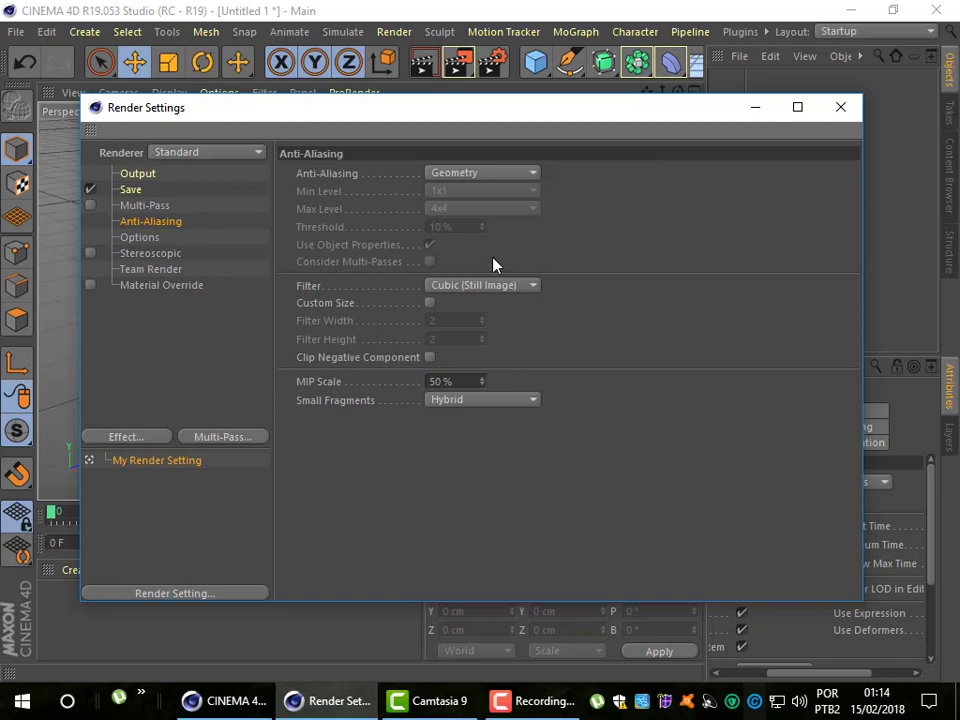
click(460, 175)
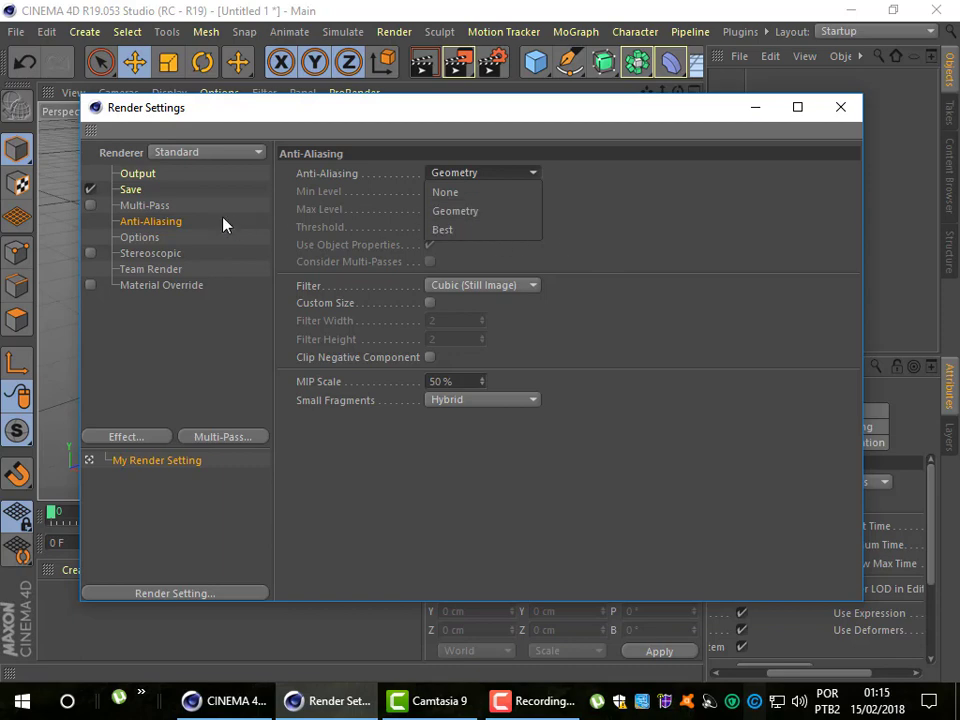
click(154, 238)
- Step through Options, Stereoscopic, Team Render and Material Override, returning to Output
click(150, 239)
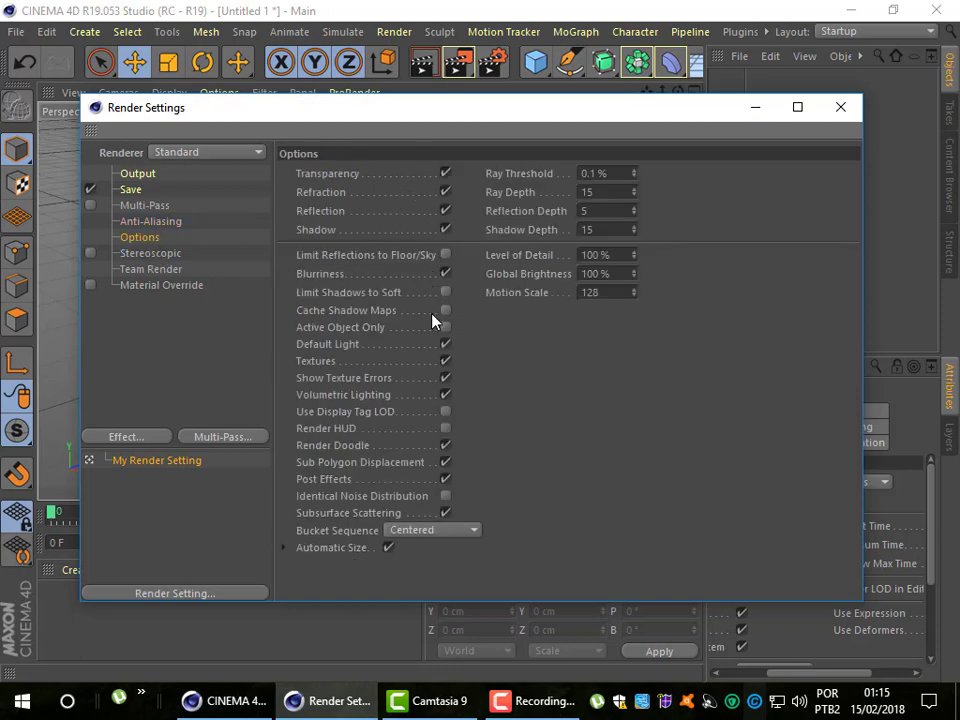
click(150, 254)
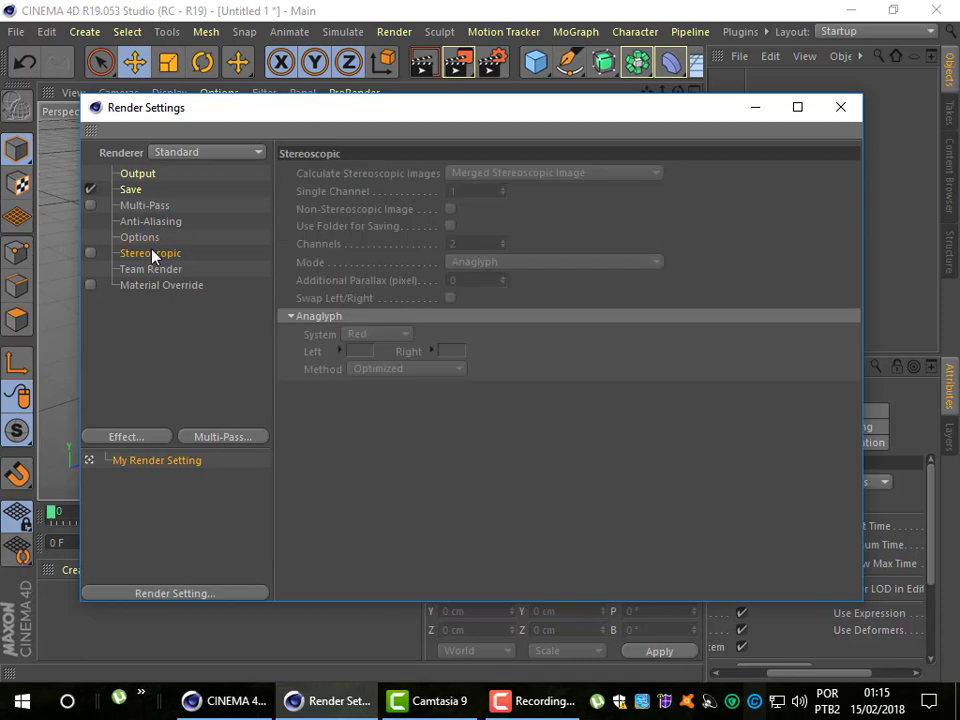
click(152, 270)
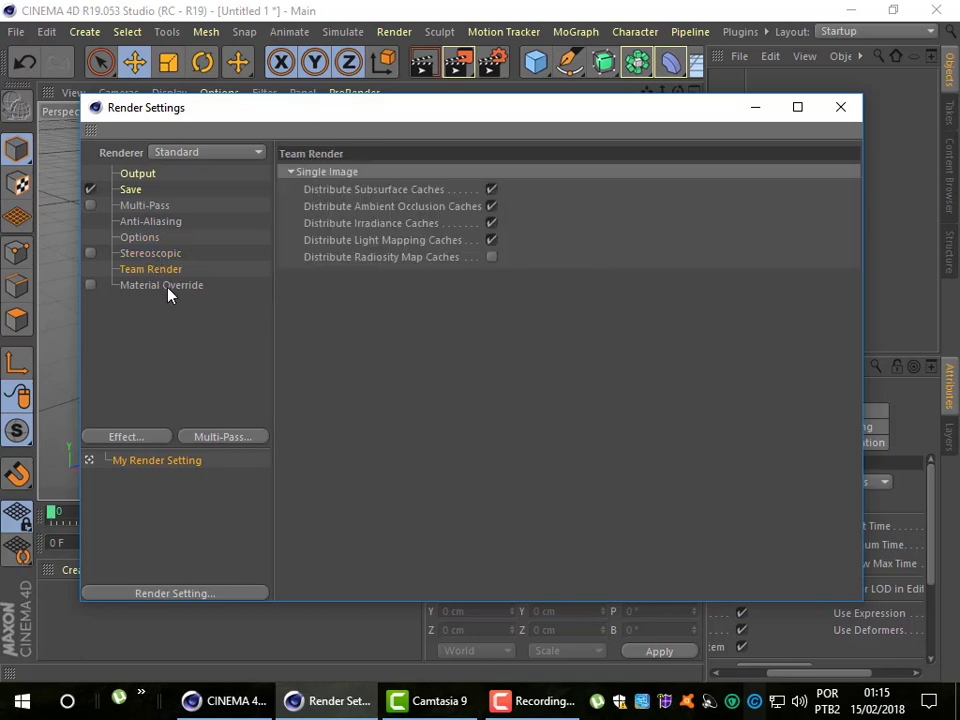
click(167, 288)
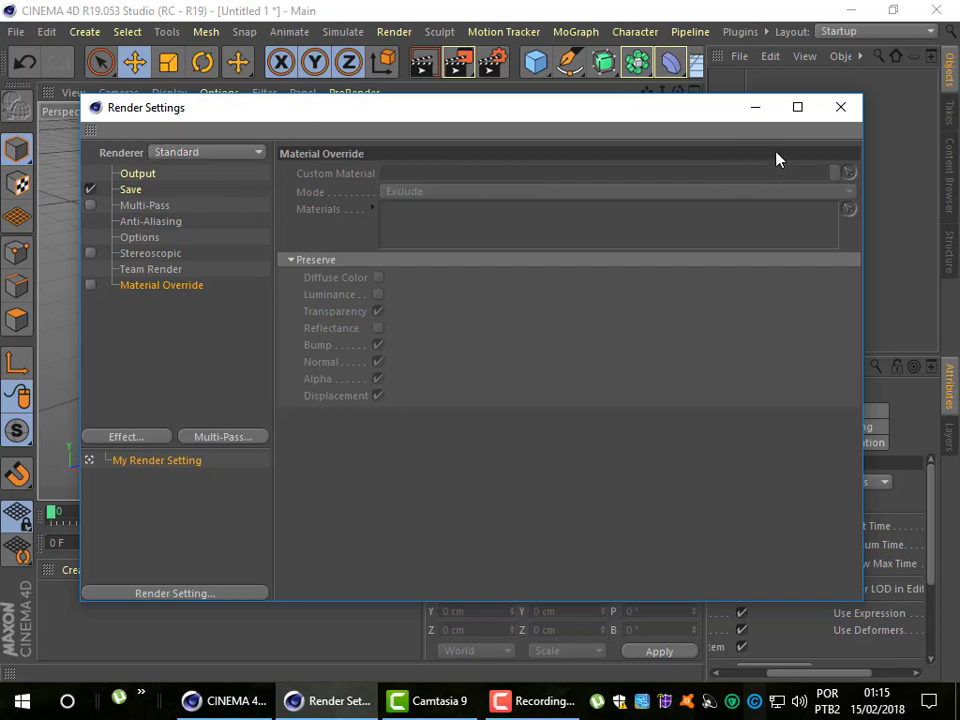
click(144, 175)
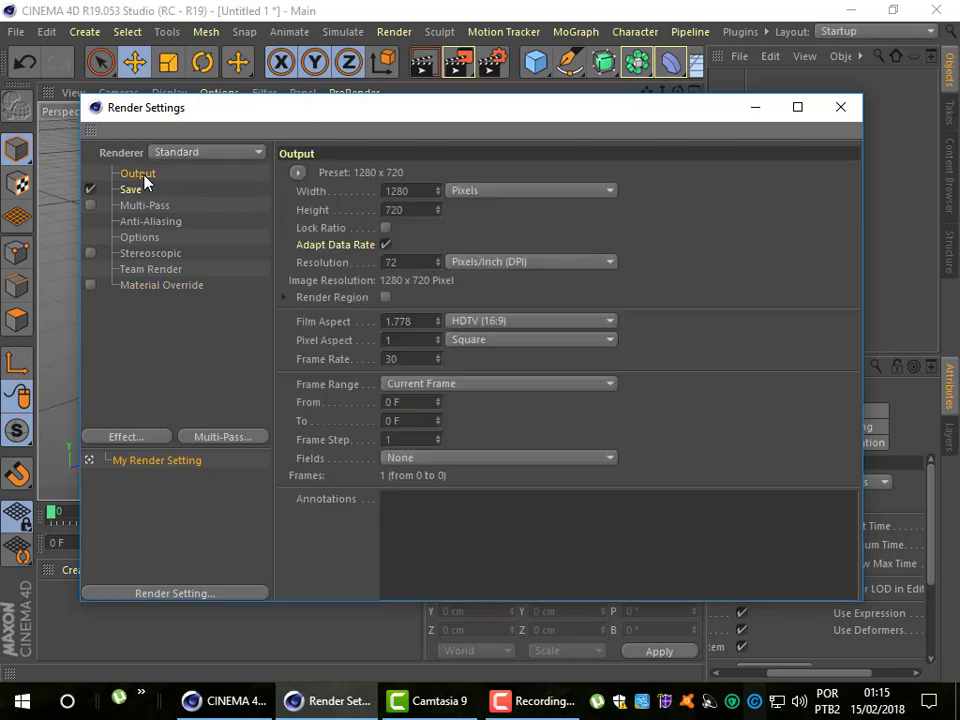
- Show the Save page and open the output file browser, then cancel without choosing a location
click(133, 189)
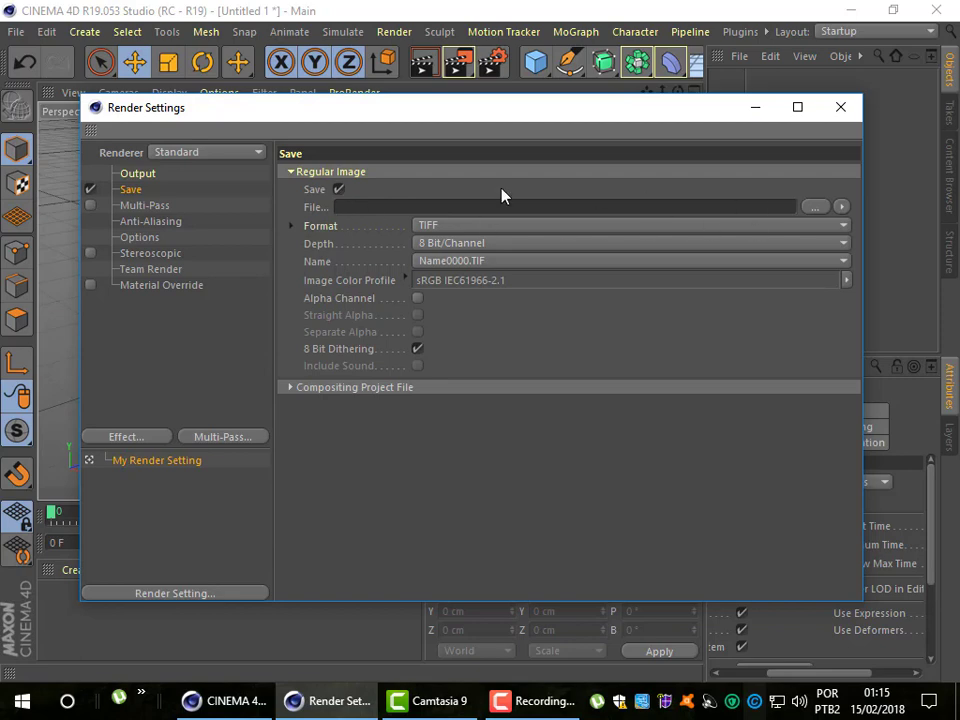
click(814, 207)
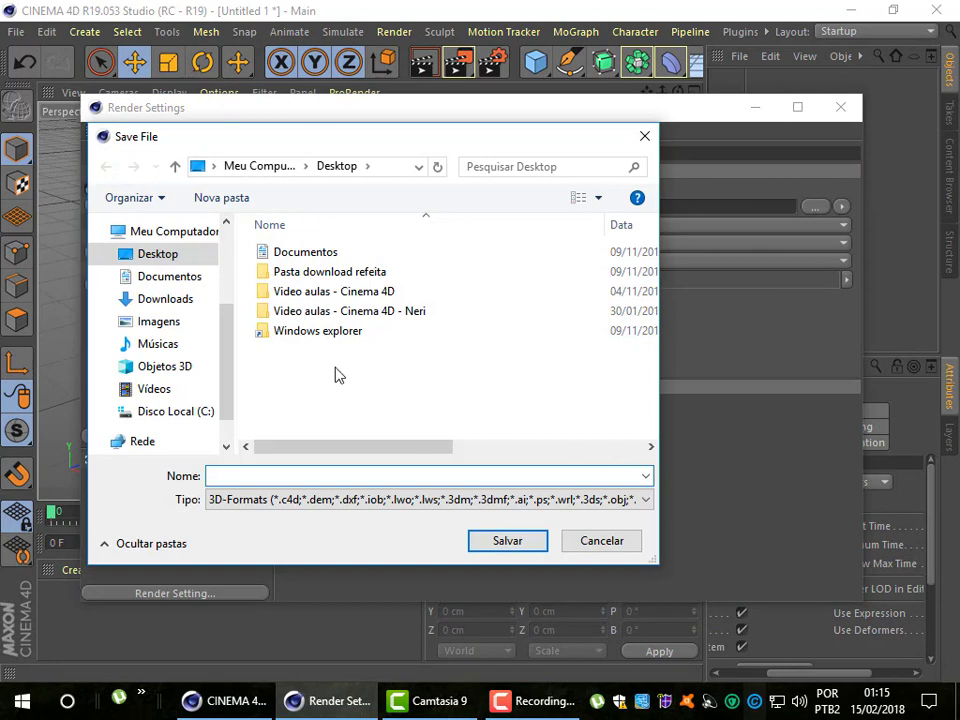
click(600, 548)
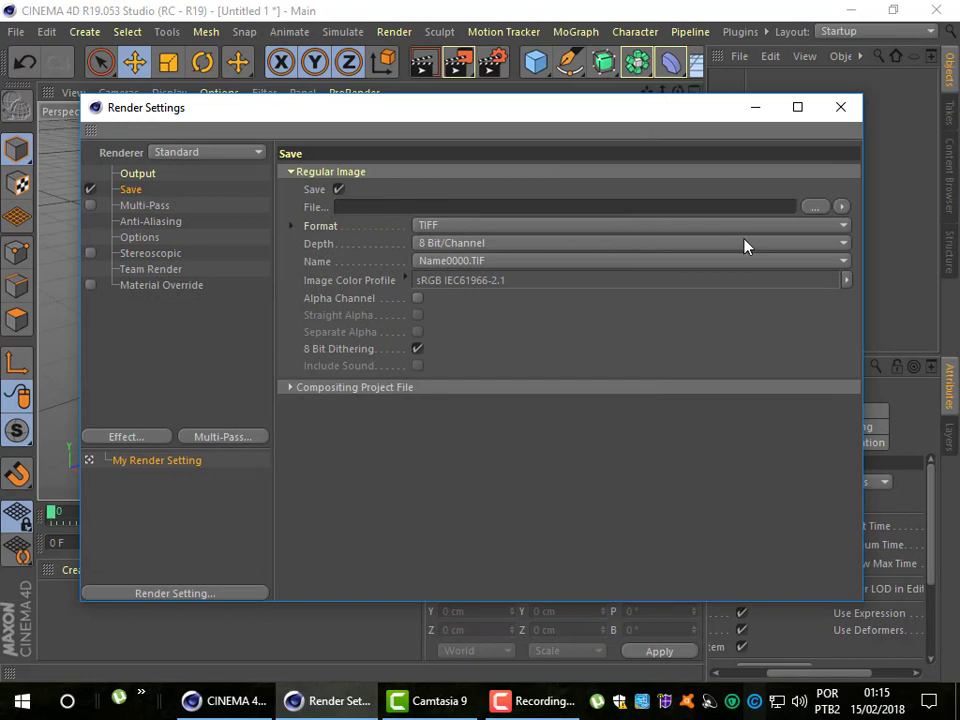
- Review the Format, Depth and Name lists, keeping TIFF, 8 Bit/Channel and Name0000.TIF
click(478, 229)
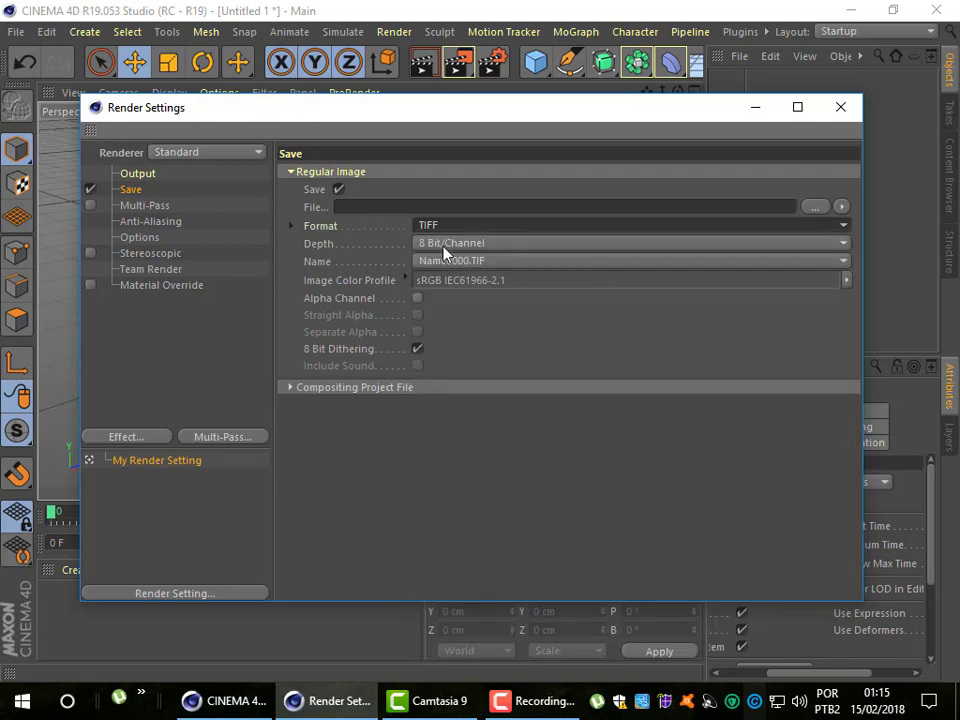
click(420, 246)
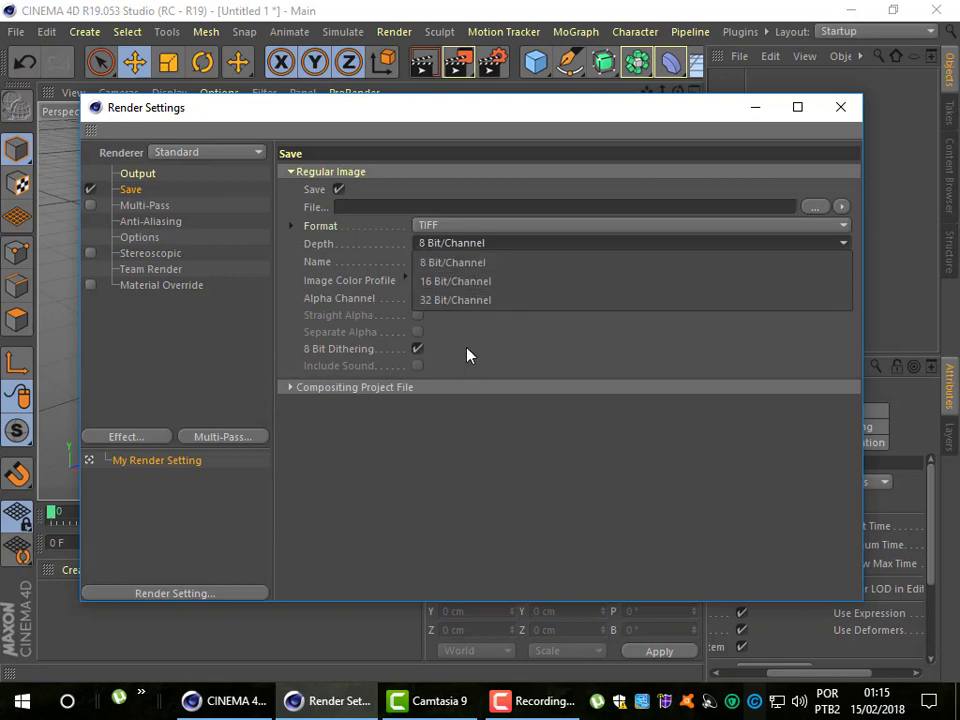
click(463, 261)
click(463, 261)
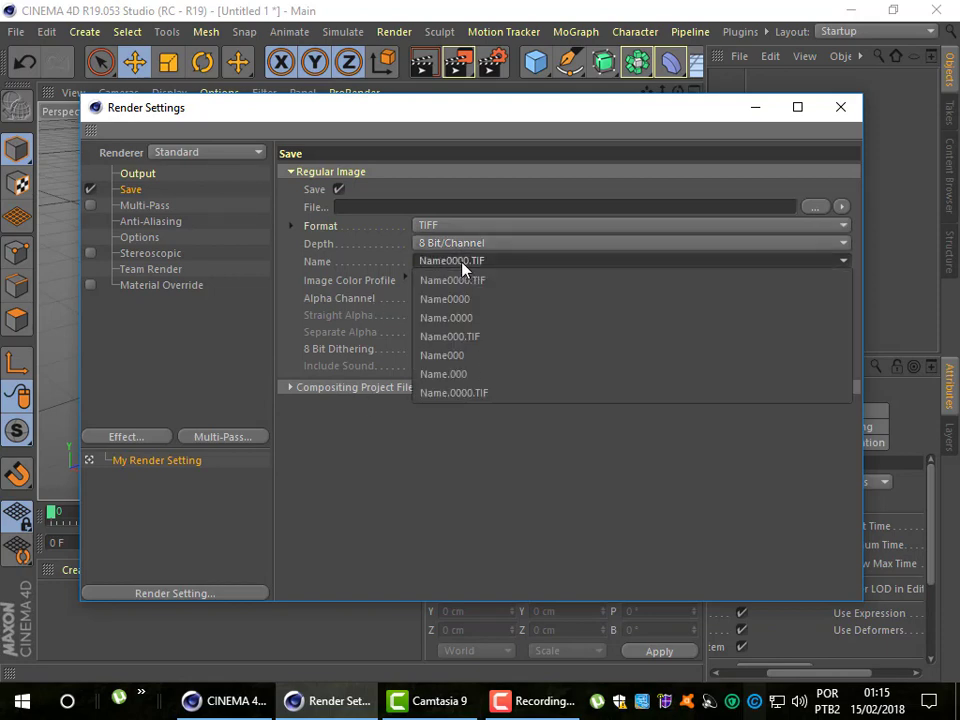
click(450, 460)
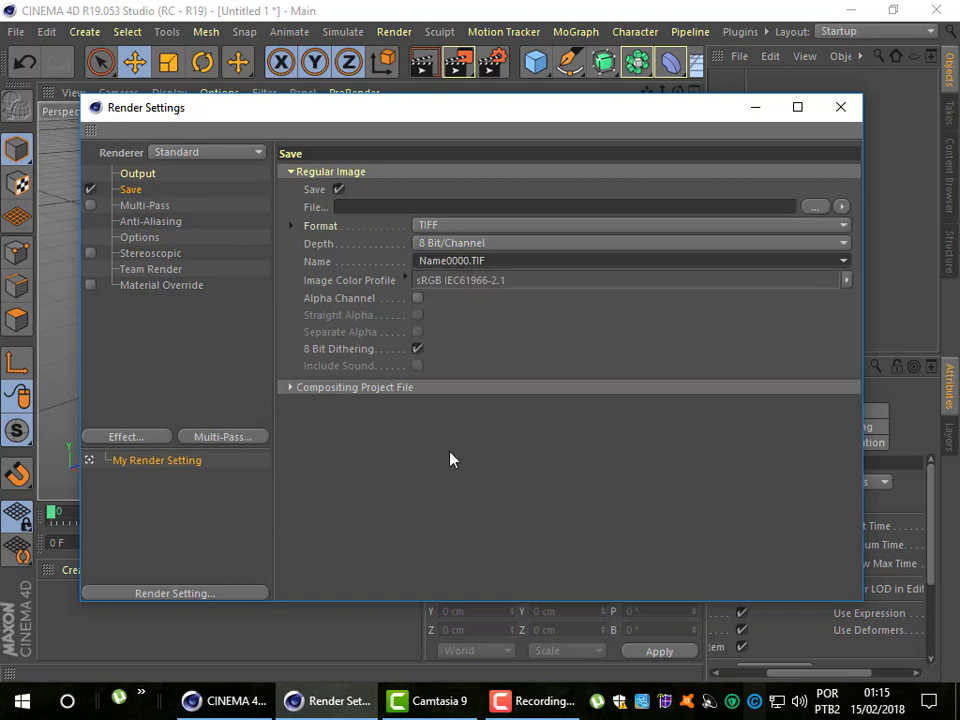
- Expand Compositing Project File with After Effects kept as target, then show the Stereoscopic page
click(342, 389)
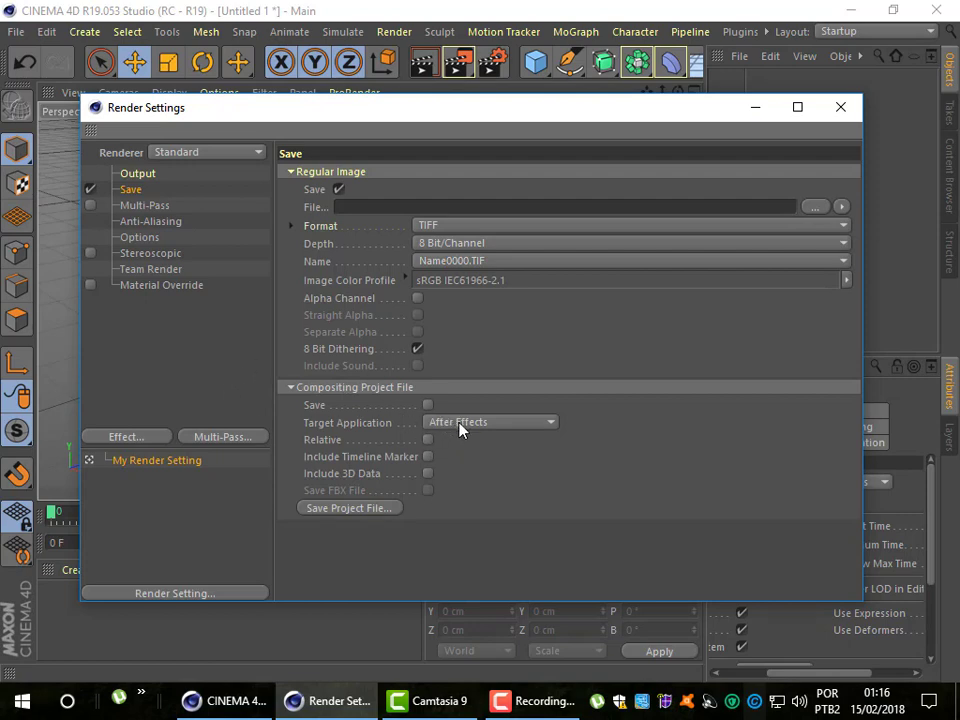
click(519, 425)
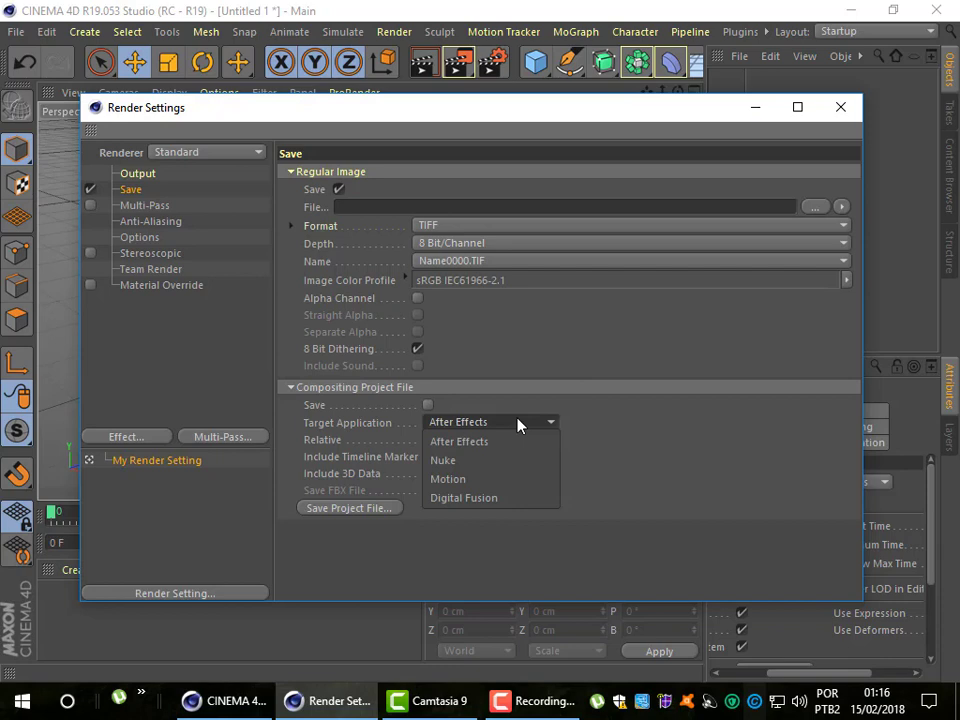
click(637, 446)
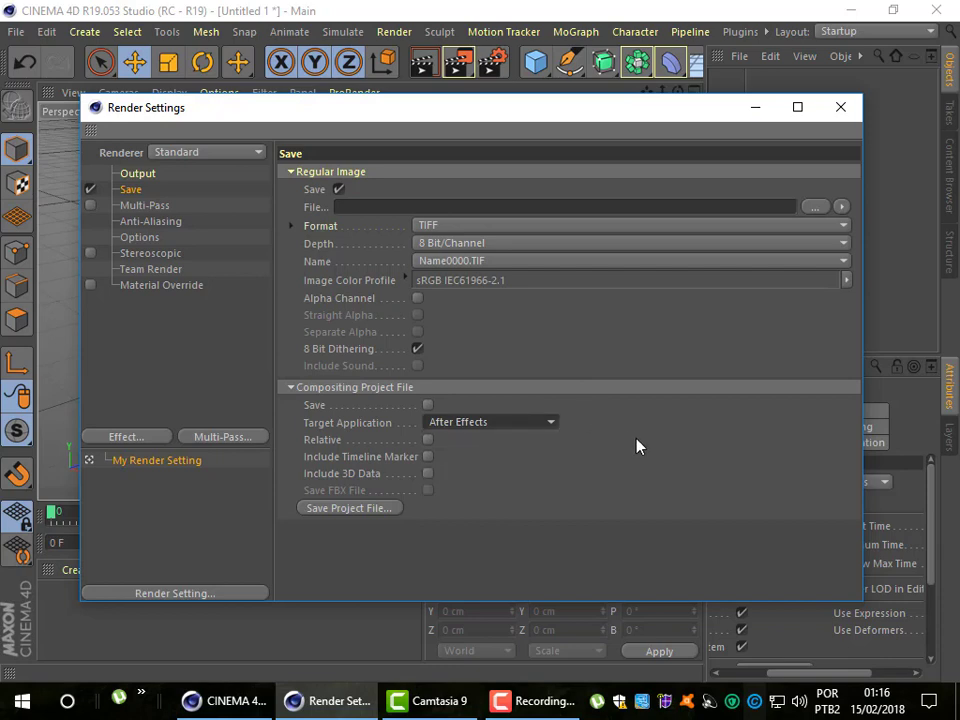
click(165, 271)
click(158, 253)
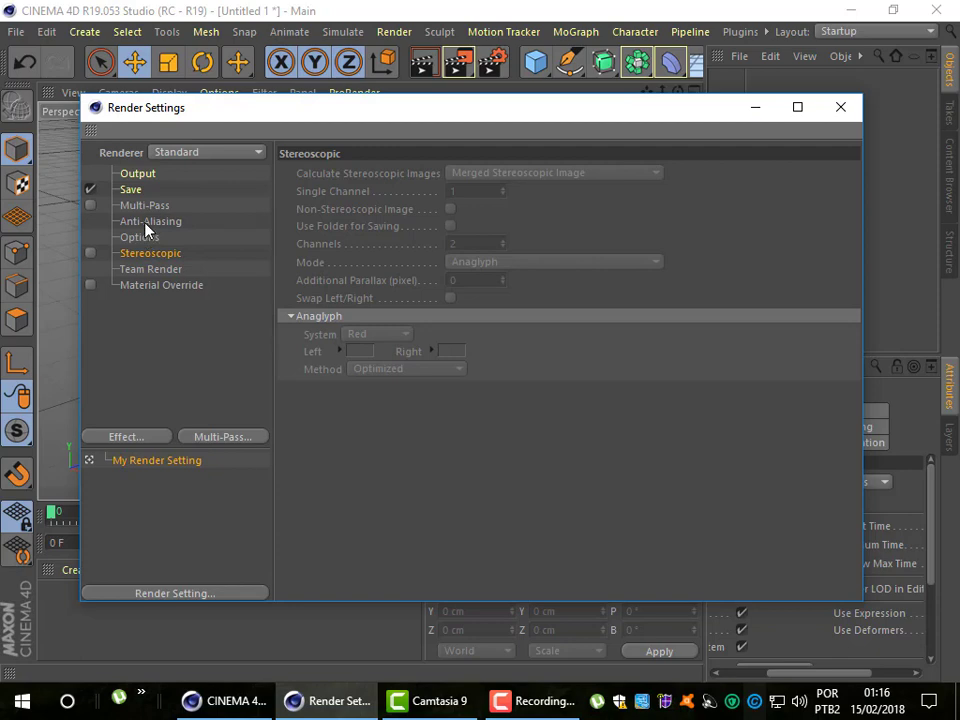
- Close the Render Settings window to return to the empty viewport
click(841, 108)
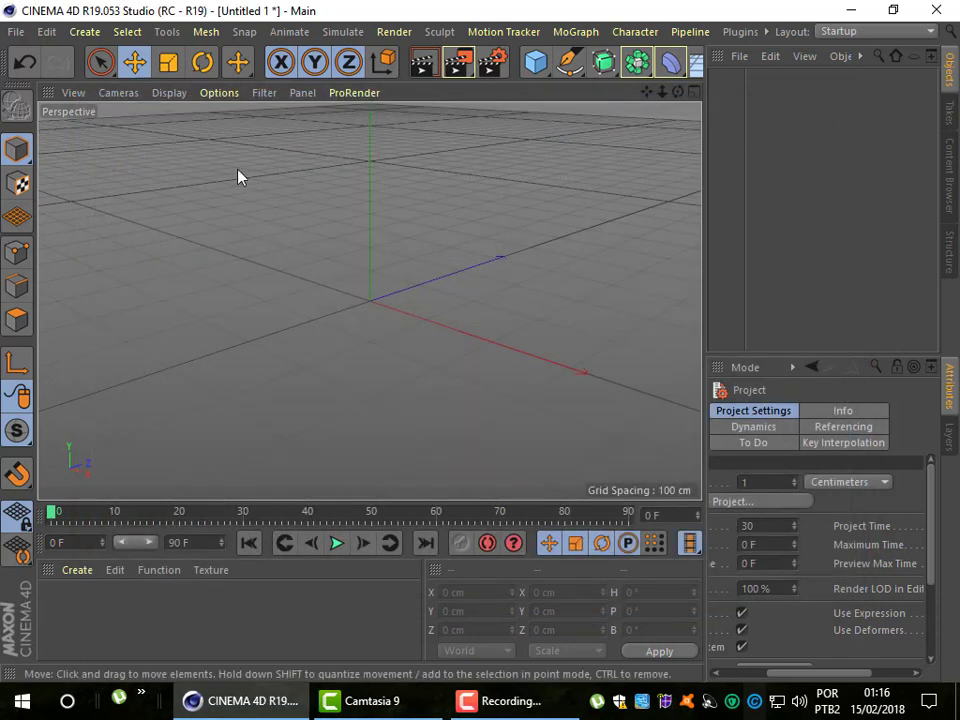